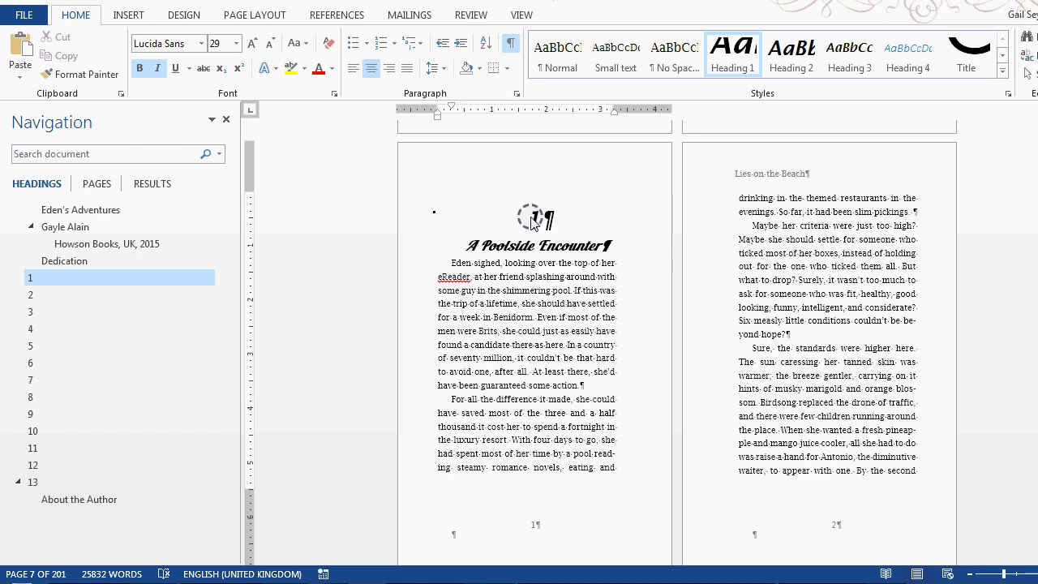
Modify the Heading 1 style's paragraph formatting, setting the spacing before to 72 pt
{"action": "right_click", "coordinate": [730, 55]}
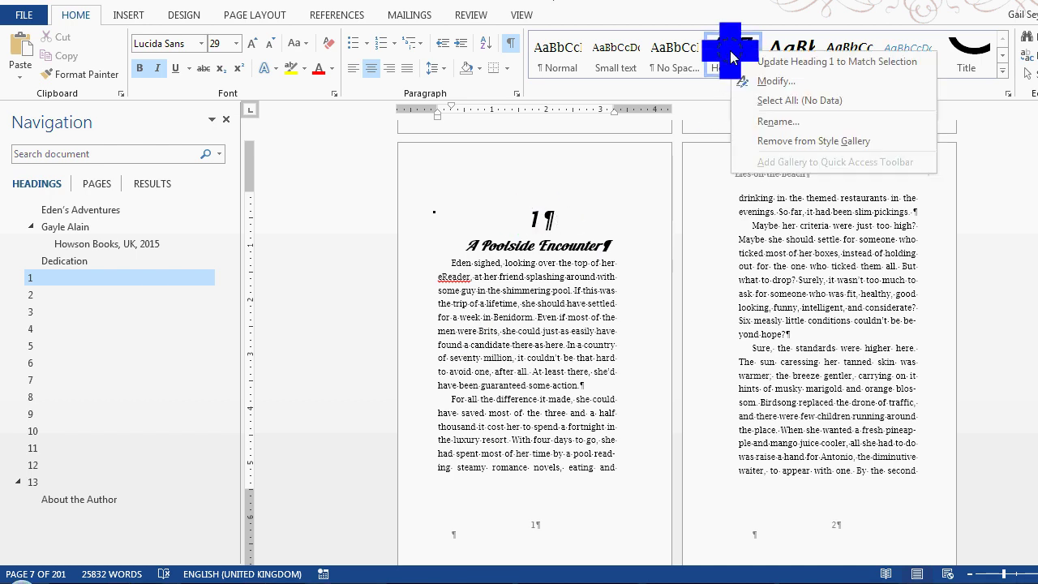
{"action": "left_click", "coordinate": [772, 85]}
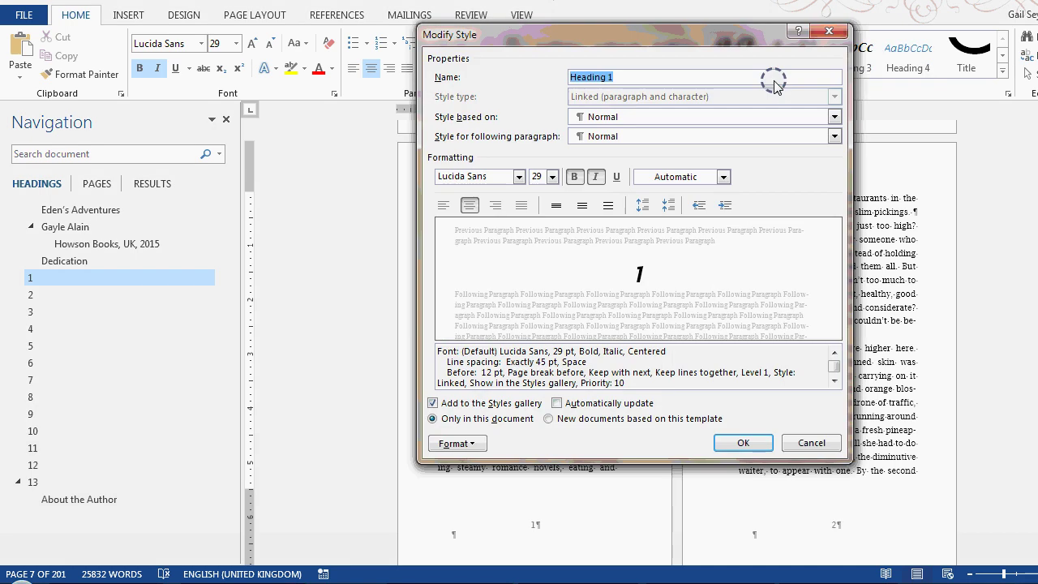
{"action": "left_click", "coordinate": [457, 442]}
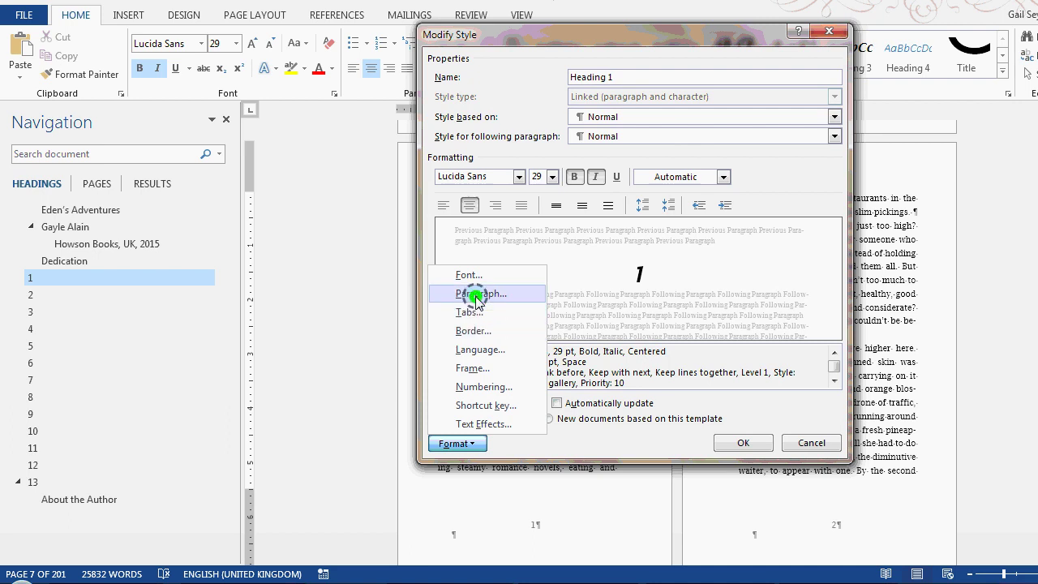
{"action": "left_click", "coordinate": [476, 293]}
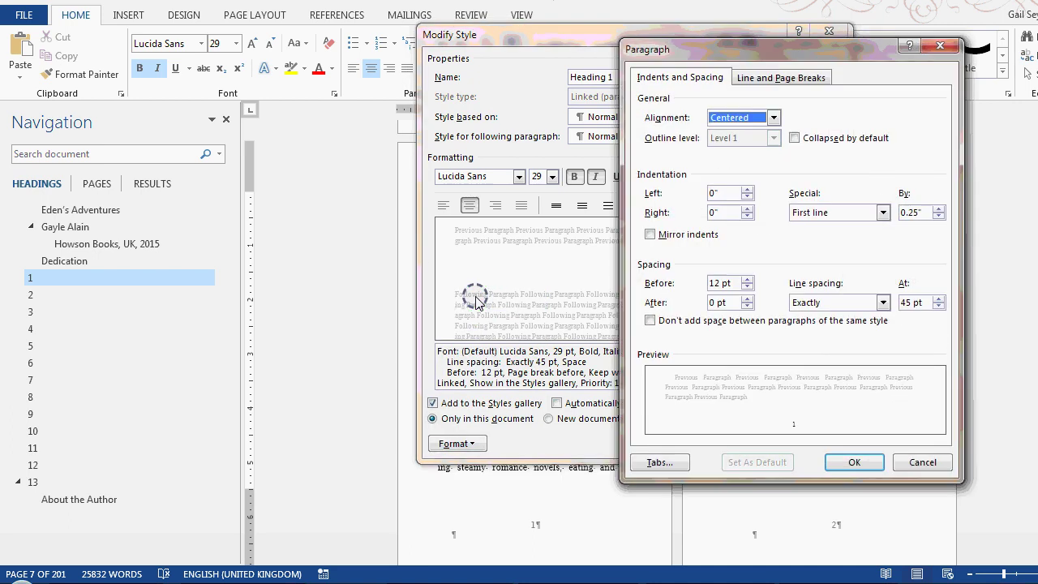
{"action": "left_click", "coordinate": [747, 278]}
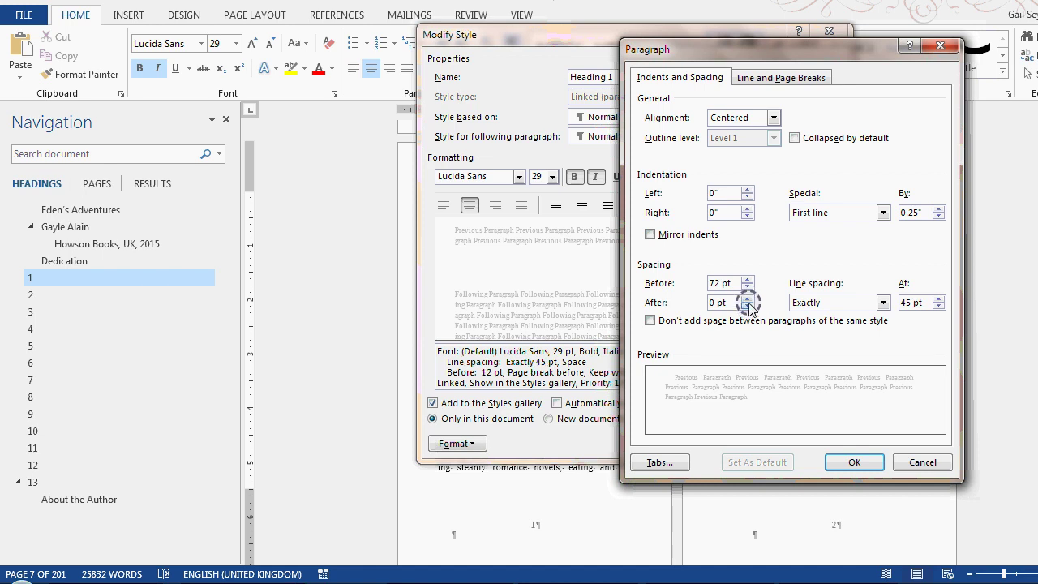
Set the Heading 1 style's spacing after to 29 pt and apply the style changes
{"action": "left_click", "coordinate": [747, 298]}
{"action": "left_click", "coordinate": [747, 298]}
{"action": "left_click", "coordinate": [747, 297]}
{"action": "left_click", "coordinate": [747, 297]}
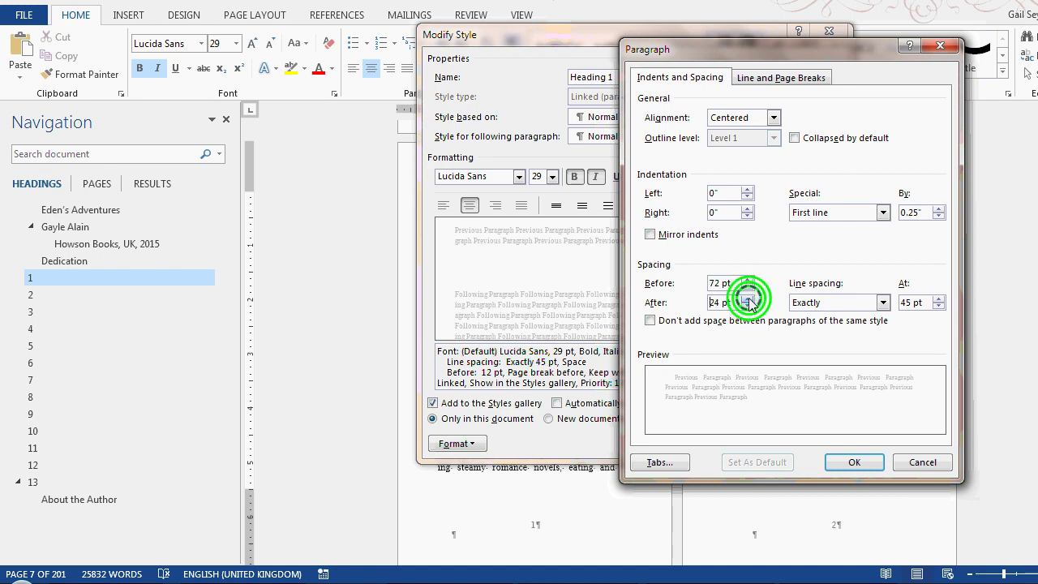
{"action": "left_click", "coordinate": [716, 301]}
{"action": "left_click_drag", "start_coordinate": [718, 302], "coordinate": [707, 302]}
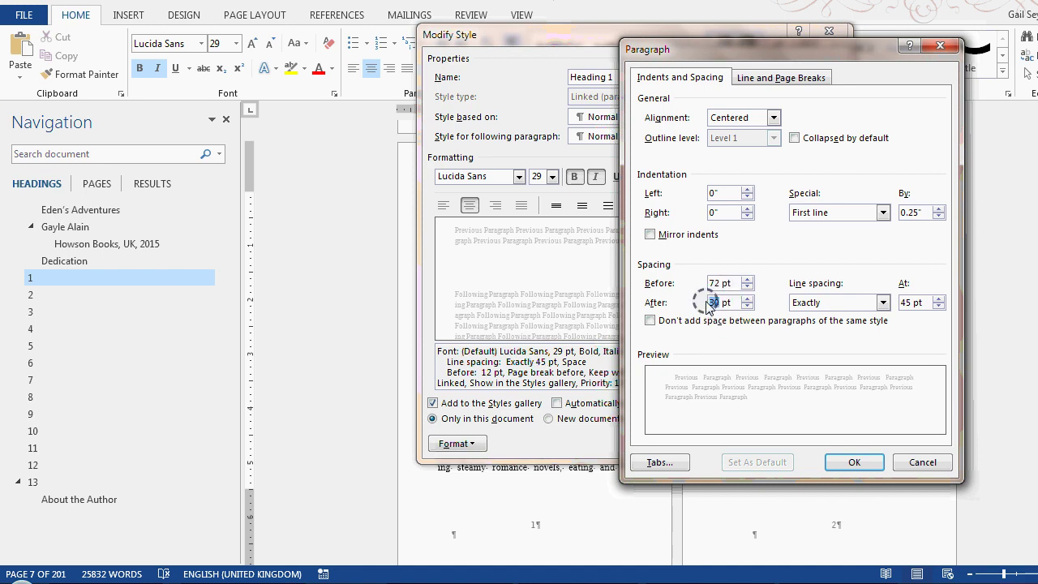
{"action": "left_click", "coordinate": [880, 469]}
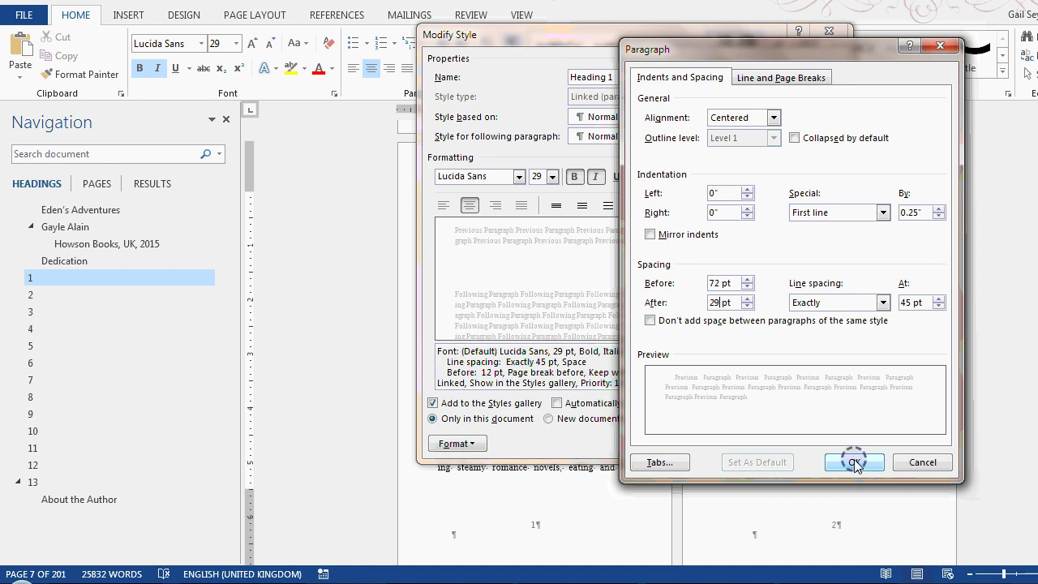
{"action": "left_click", "coordinate": [740, 441]}
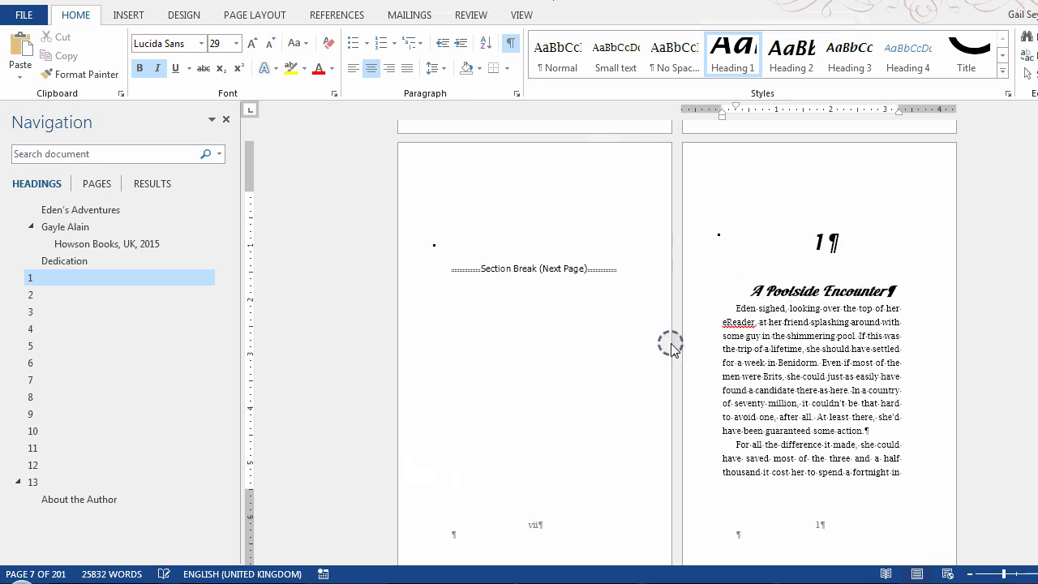
{"action": "scroll", "coordinate": [669, 344], "scroll_direction": "up", "scroll_amount": 5}
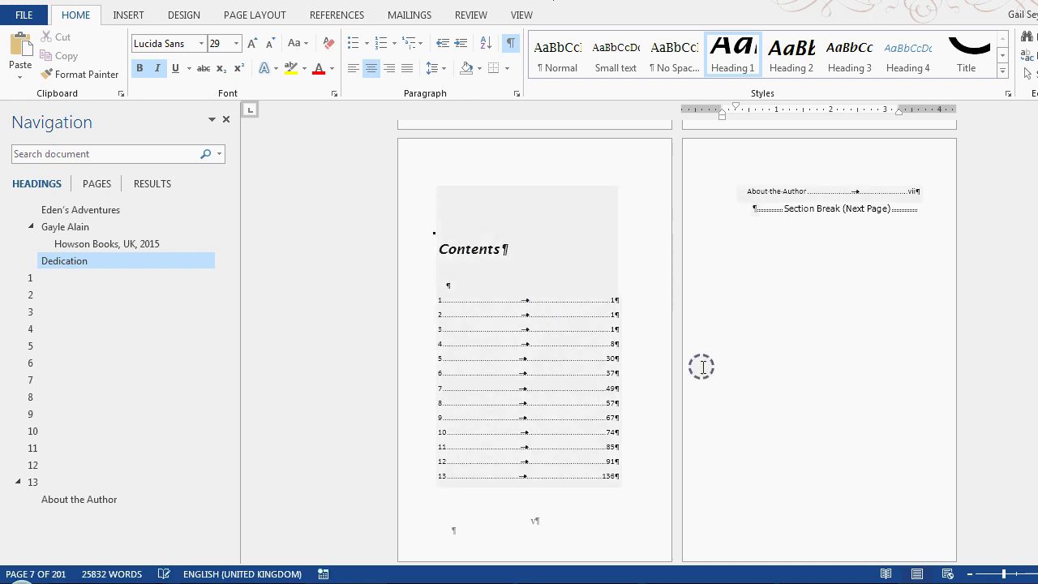
{"action": "scroll", "coordinate": [870, 387], "scroll_direction": "down", "scroll_amount": 10}
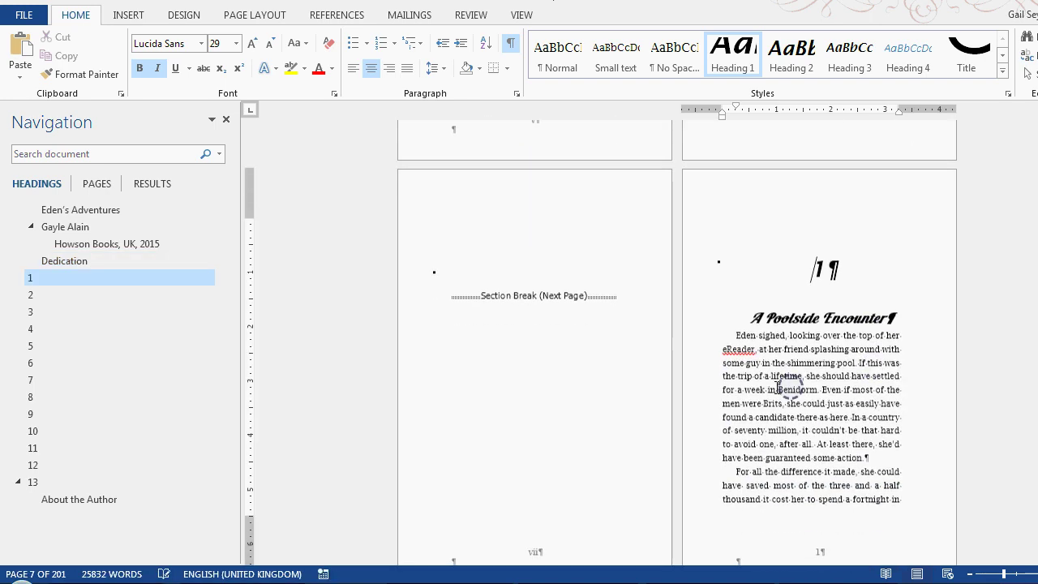
{"action": "scroll", "coordinate": [810, 375], "scroll_direction": "down", "scroll_amount": 2}
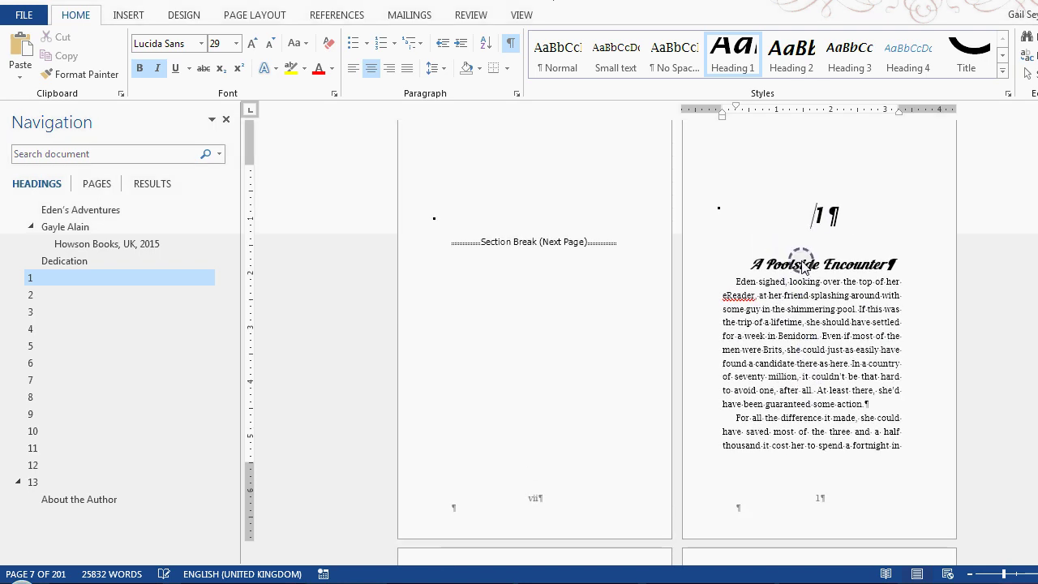
{"action": "scroll", "coordinate": [799, 262], "scroll_direction": "up", "scroll_amount": 1}
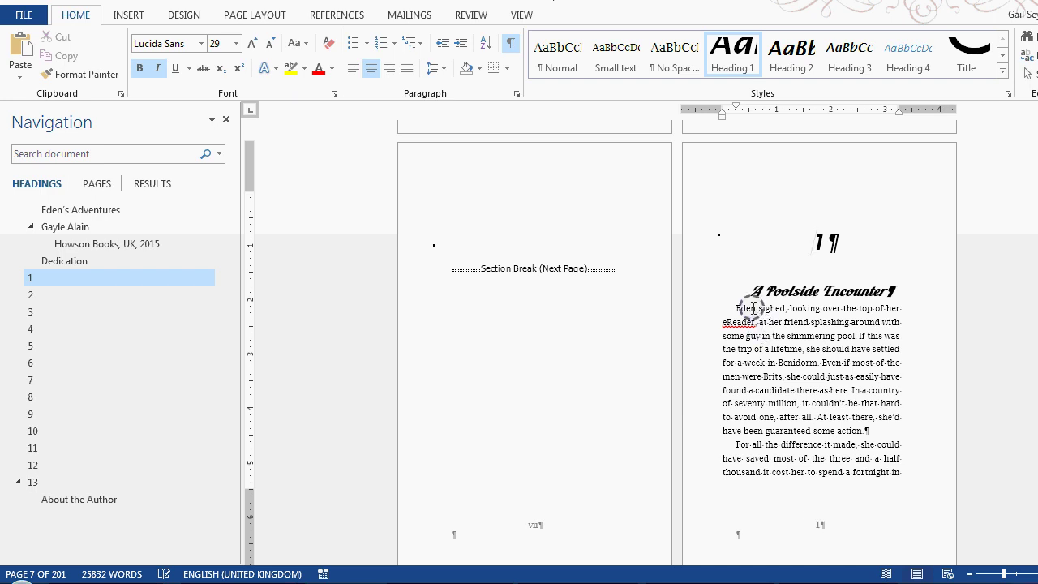
Modify the Subtitle style used by "A Poolside Encounter" so its paragraph spacing after is 29 pt
{"action": "left_click", "coordinate": [775, 290]}
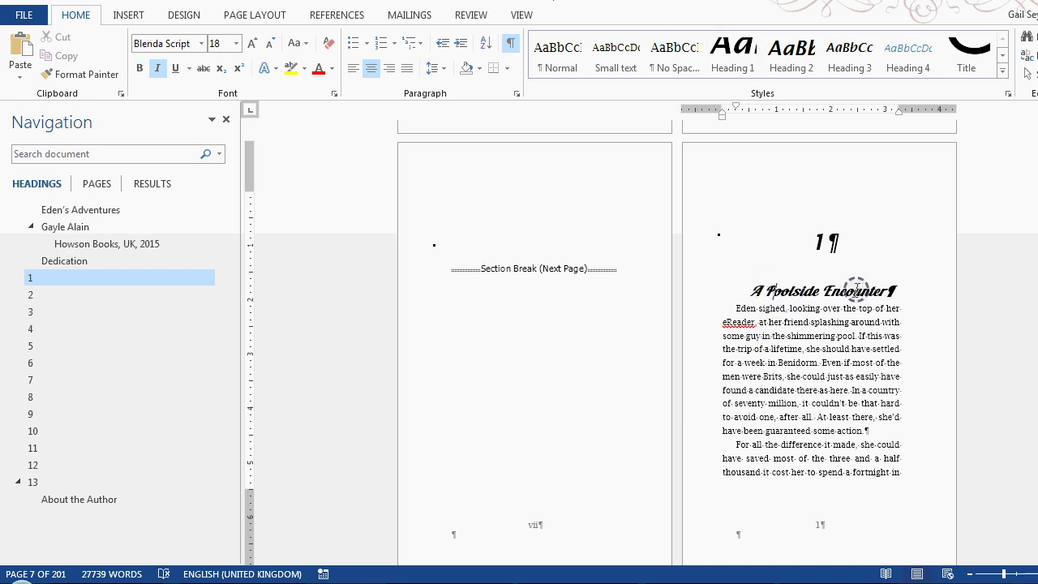
{"action": "left_click", "coordinate": [1002, 72]}
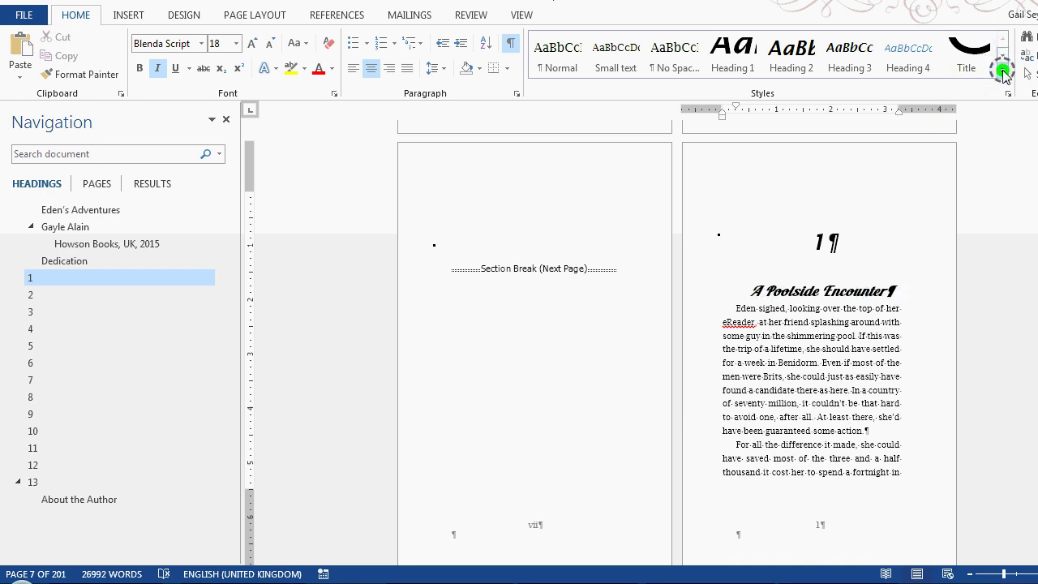
{"action": "right_click", "coordinate": [551, 96]}
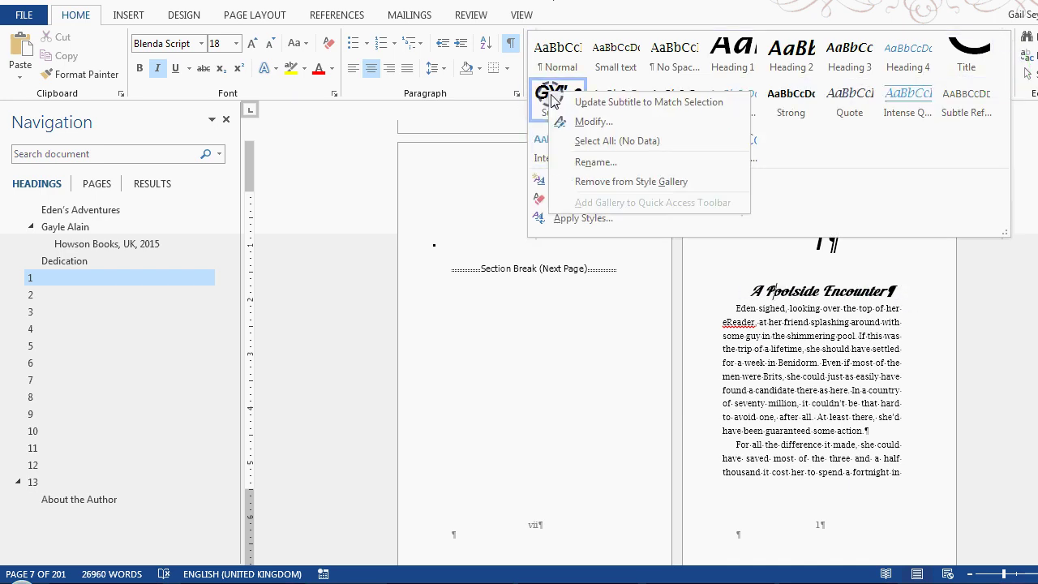
{"action": "left_click", "coordinate": [580, 121]}
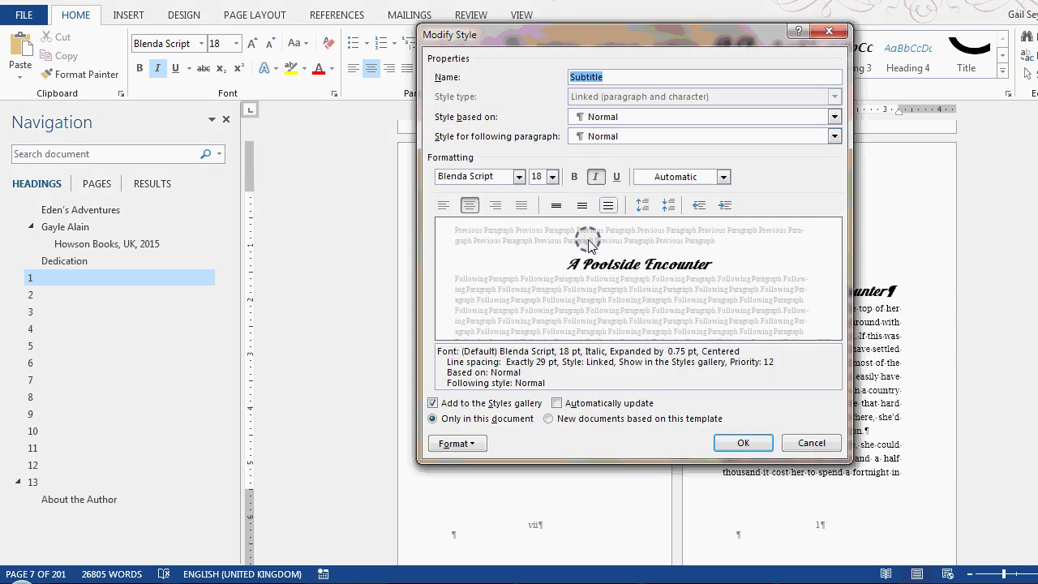
{"action": "left_click", "coordinate": [454, 443]}
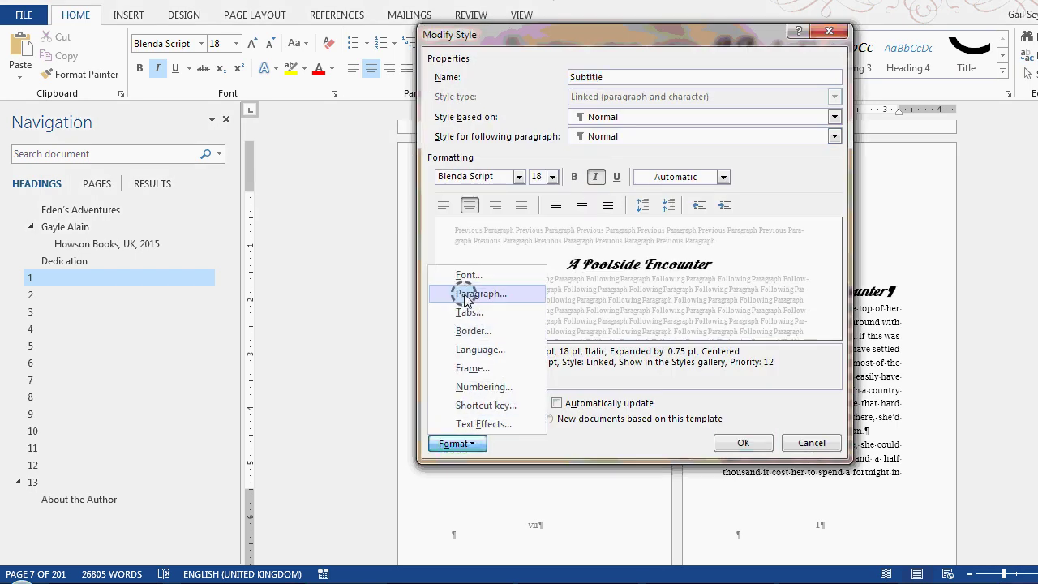
{"action": "left_click", "coordinate": [466, 293]}
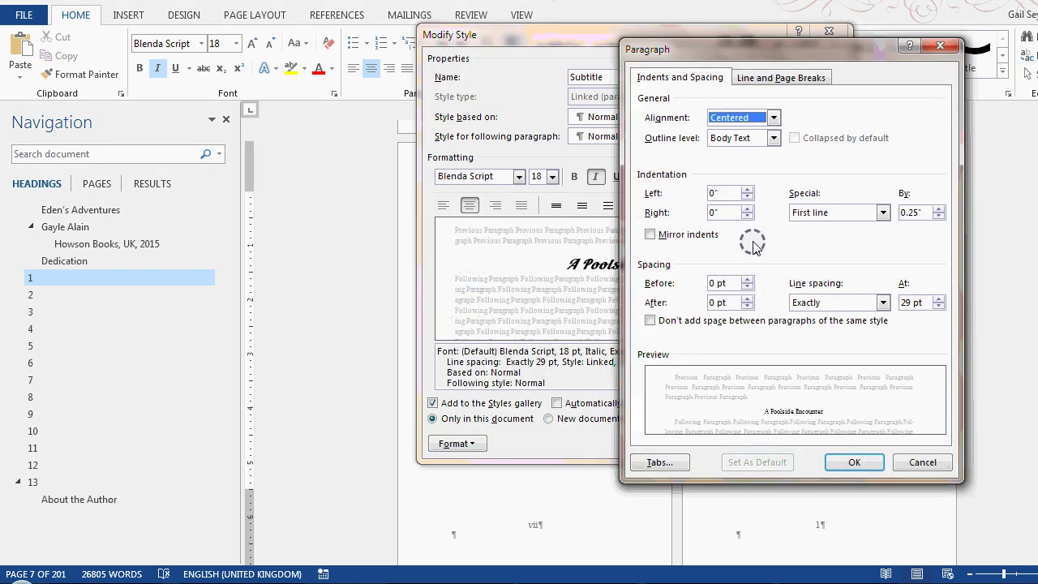
{"action": "left_click", "coordinate": [747, 299]}
{"action": "left_click", "coordinate": [746, 298]}
{"action": "left_click", "coordinate": [747, 299]}
{"action": "left_click", "coordinate": [746, 298]}
{"action": "left_click", "coordinate": [716, 302]}
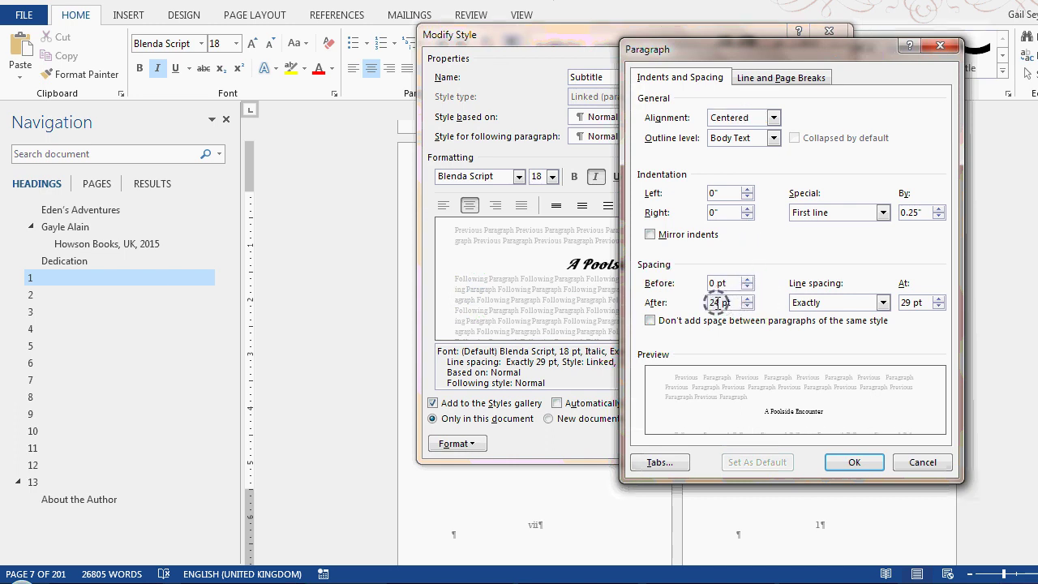
{"action": "left_click_drag", "start_coordinate": [719, 302], "coordinate": [697, 306]}
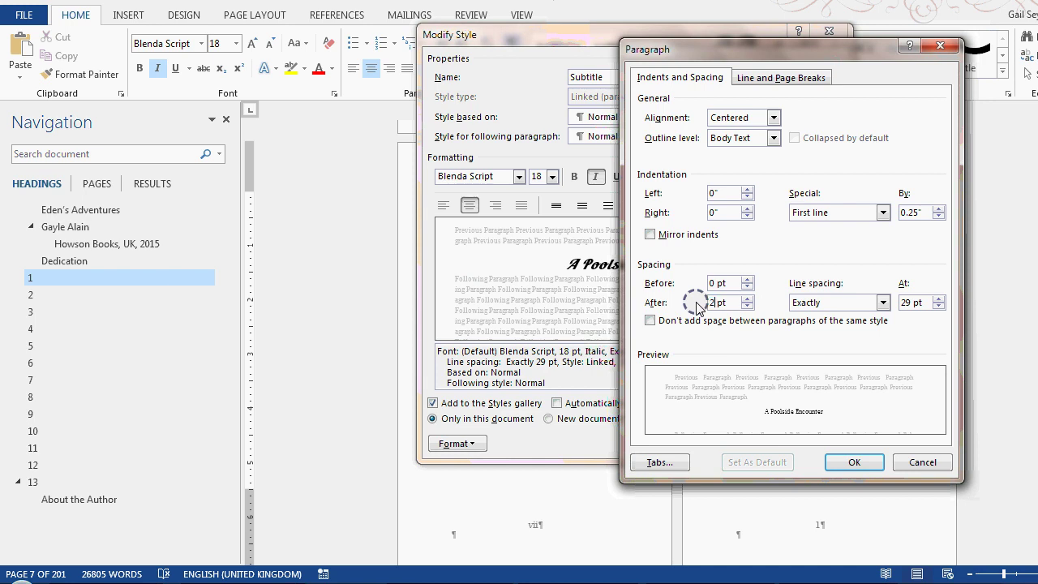
{"action": "left_click", "coordinate": [854, 462]}
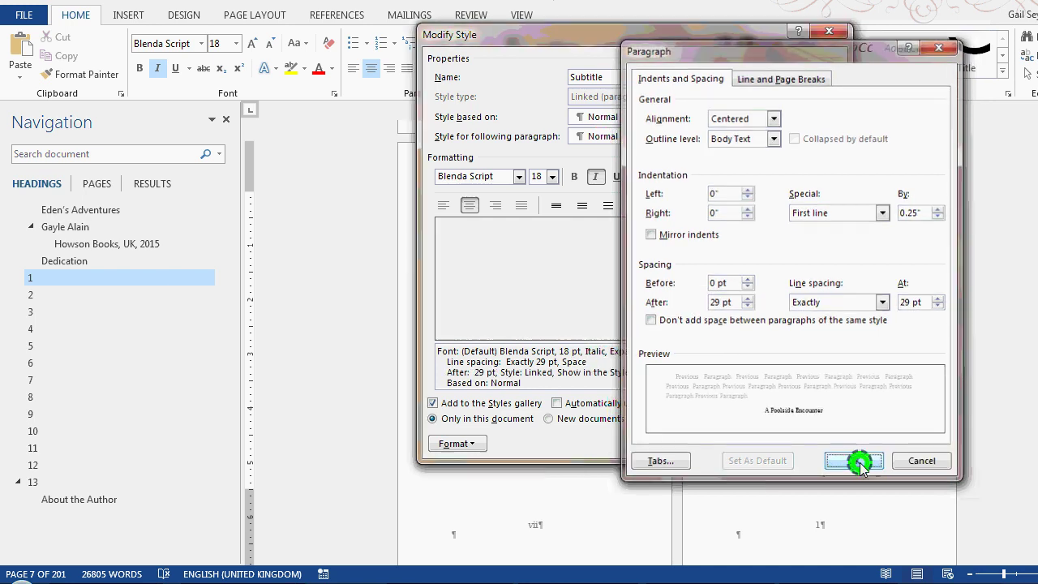
{"action": "left_click", "coordinate": [743, 444]}
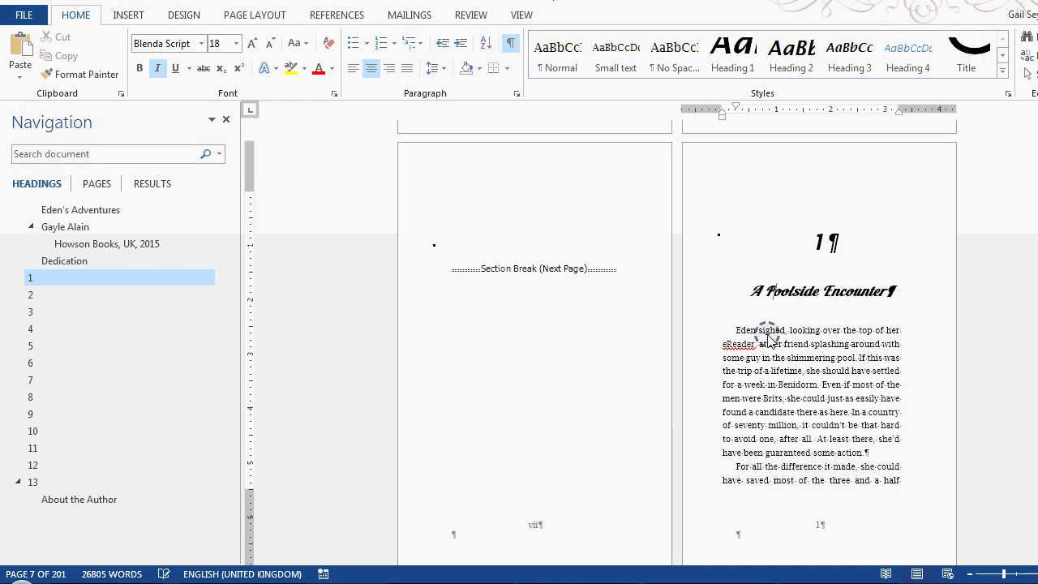
Check the heading and subtitle spacing on the opening pages of chapters 2 and 3
{"action": "left_click", "coordinate": [45, 294]}
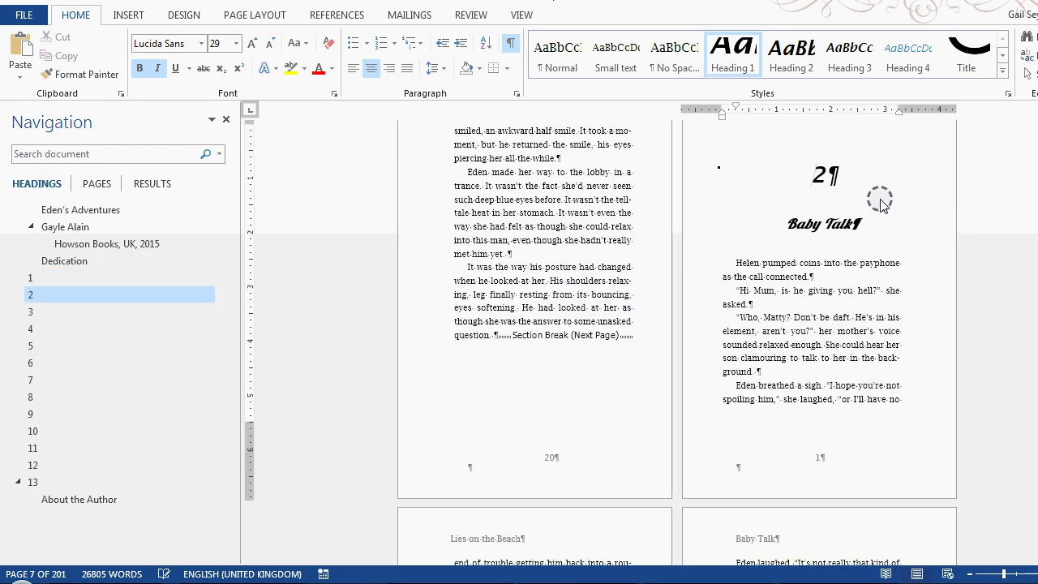
{"action": "left_click", "coordinate": [31, 312]}
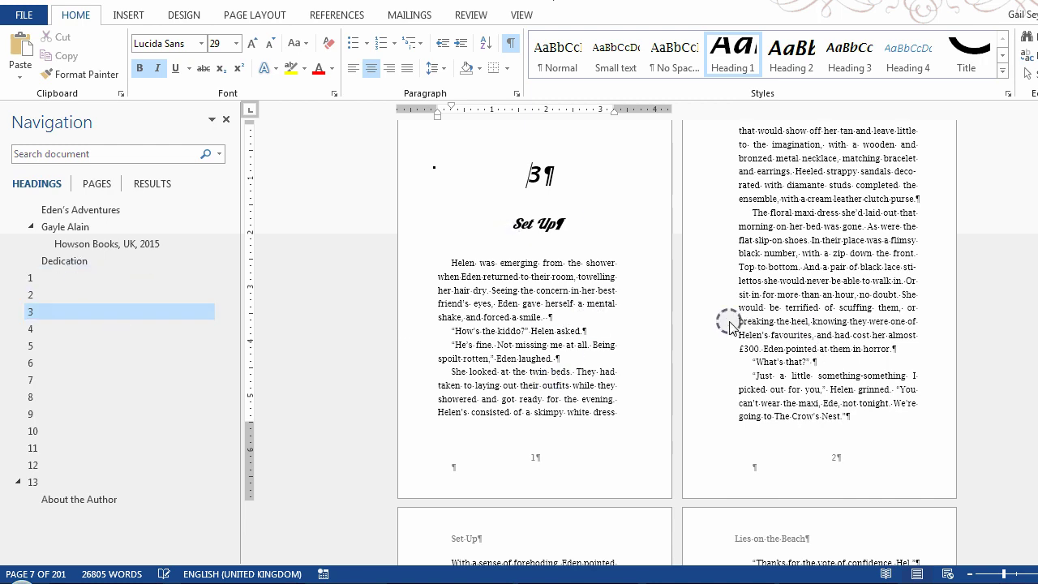
{"action": "scroll", "coordinate": [729, 323], "scroll_direction": "up", "scroll_amount": 3}
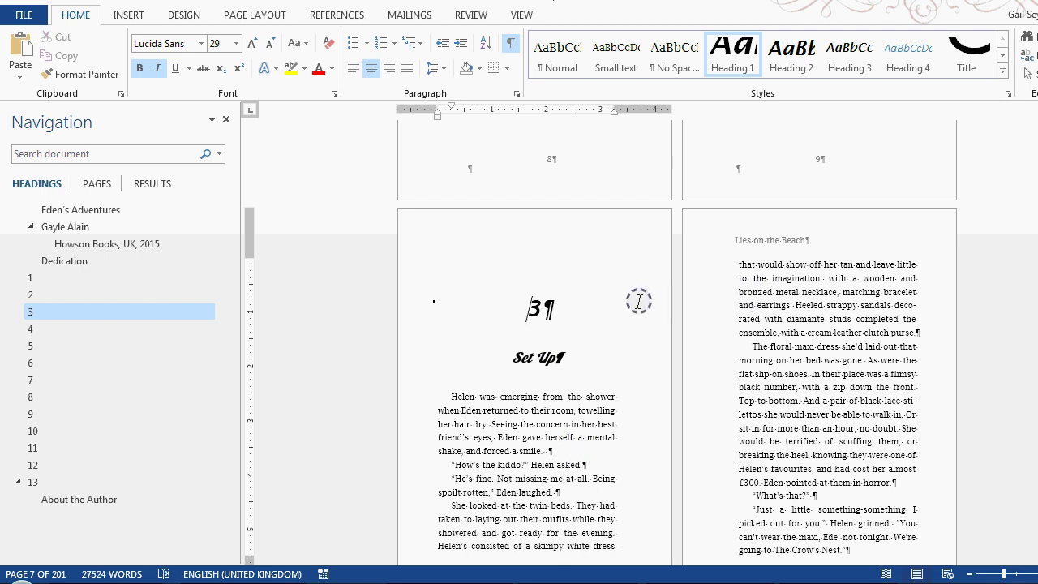
From chapter 1's first paragraph, modify the No Spacing style so its line spacing is Exactly 18 pt
{"action": "left_click", "coordinate": [77, 277]}
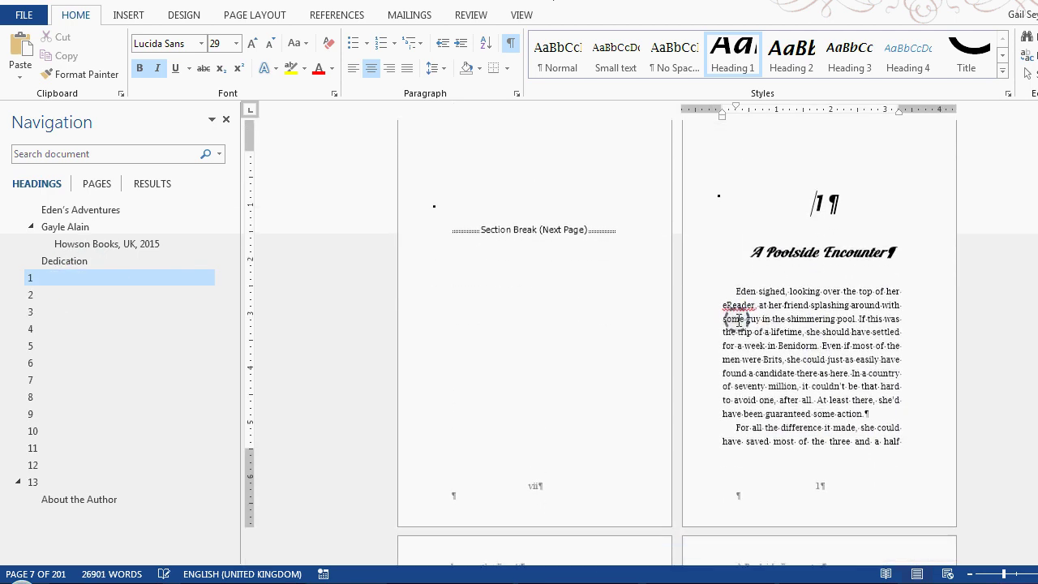
{"action": "left_click", "coordinate": [733, 295]}
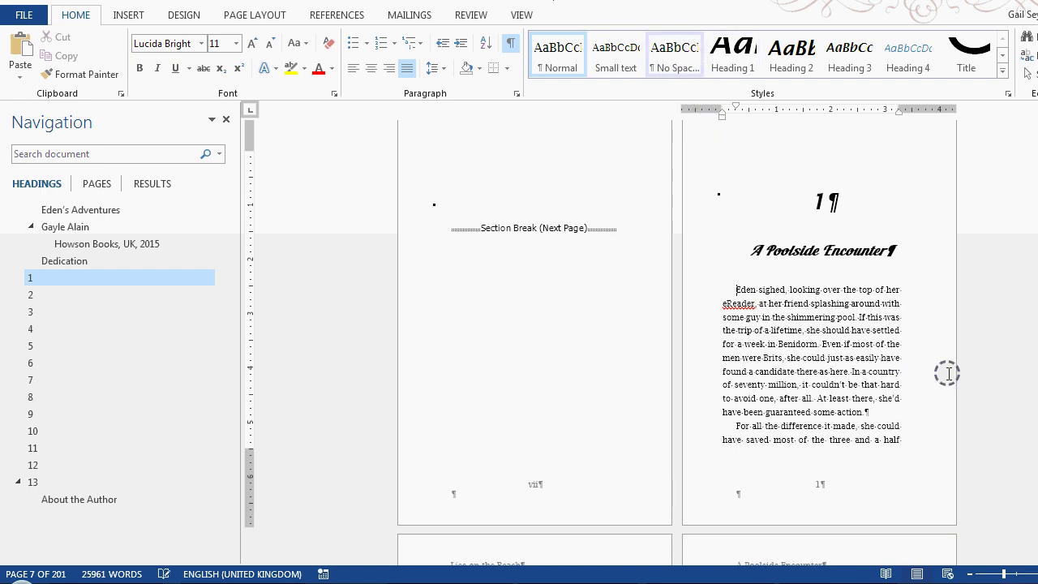
{"action": "left_click", "coordinate": [734, 288]}
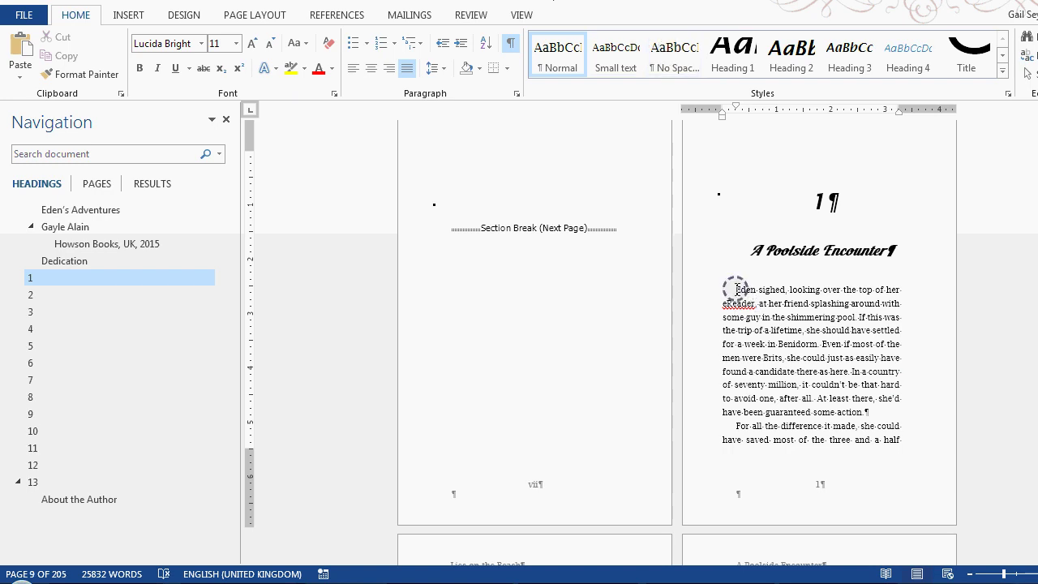
{"action": "right_click", "coordinate": [668, 69]}
{"action": "left_click", "coordinate": [706, 94]}
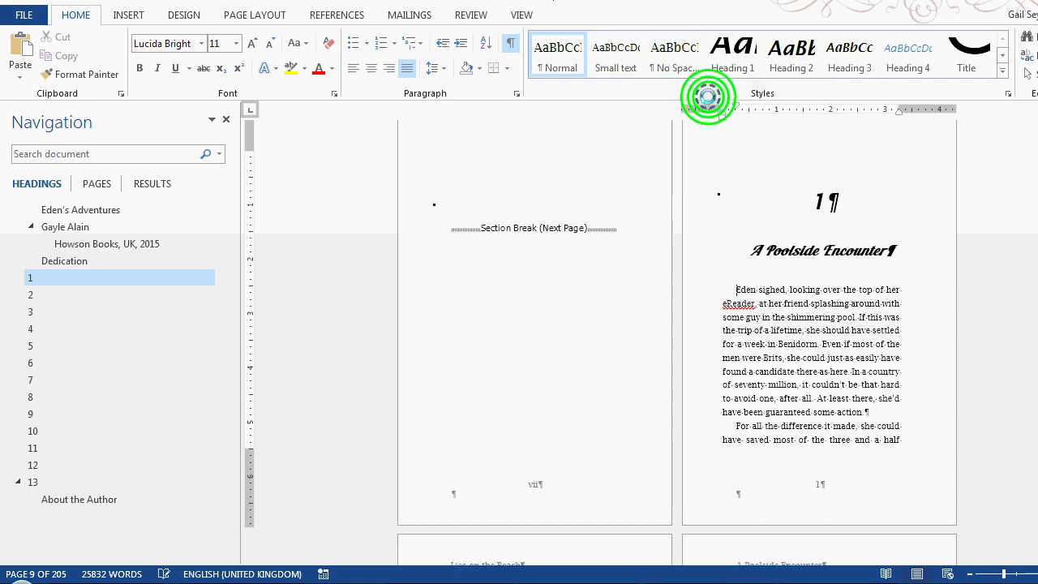
{"action": "left_click", "coordinate": [457, 443]}
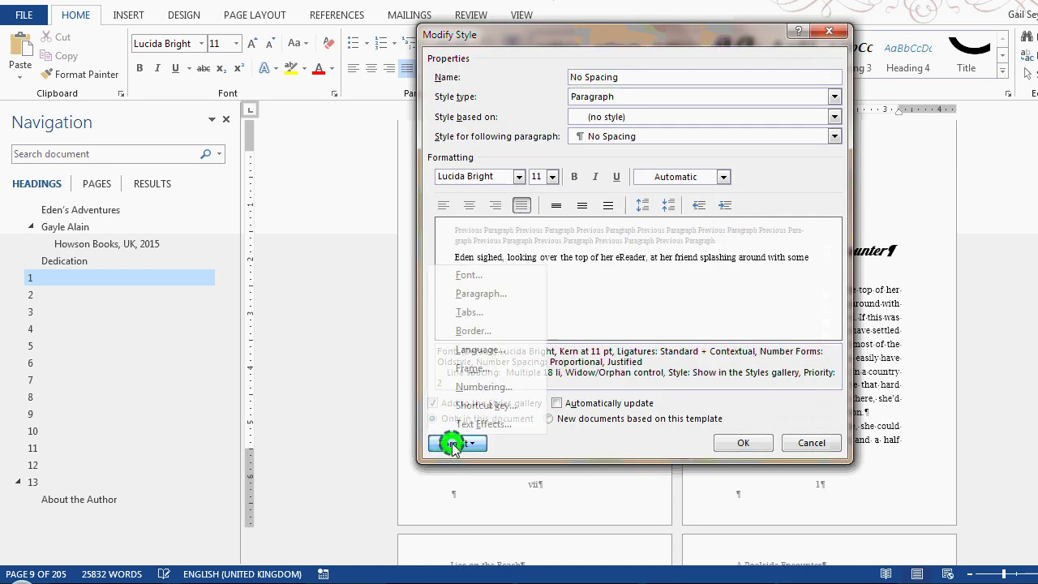
{"action": "left_click", "coordinate": [478, 294]}
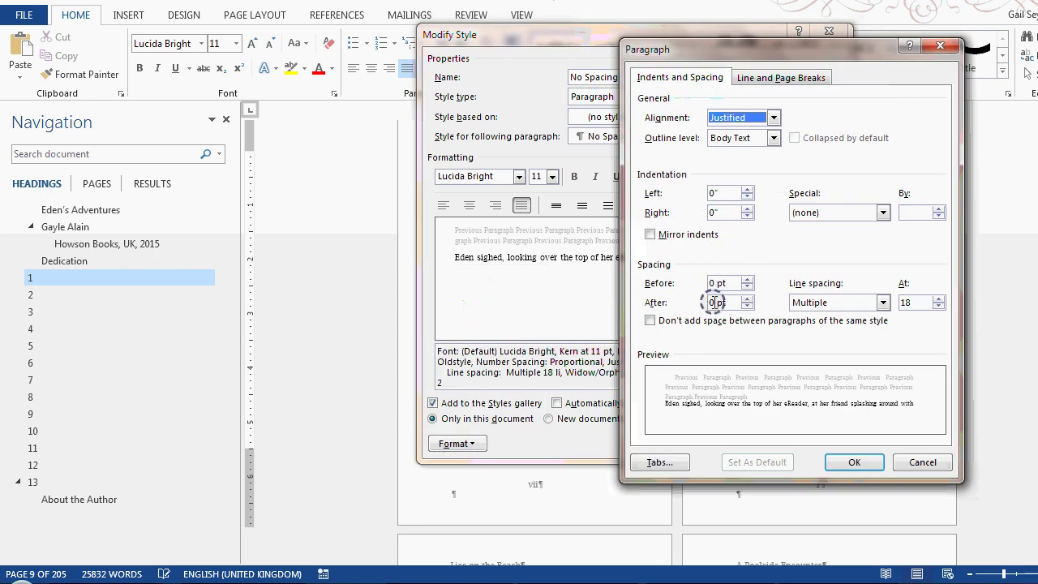
{"action": "left_click", "coordinate": [882, 302]}
{"action": "left_click", "coordinate": [839, 360]}
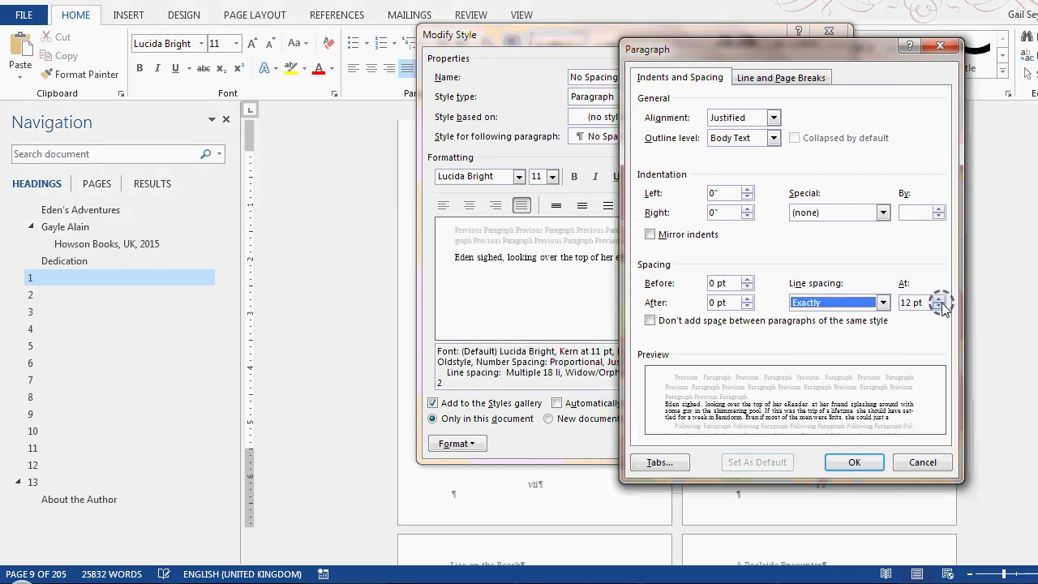
{"action": "left_click", "coordinate": [939, 299]}
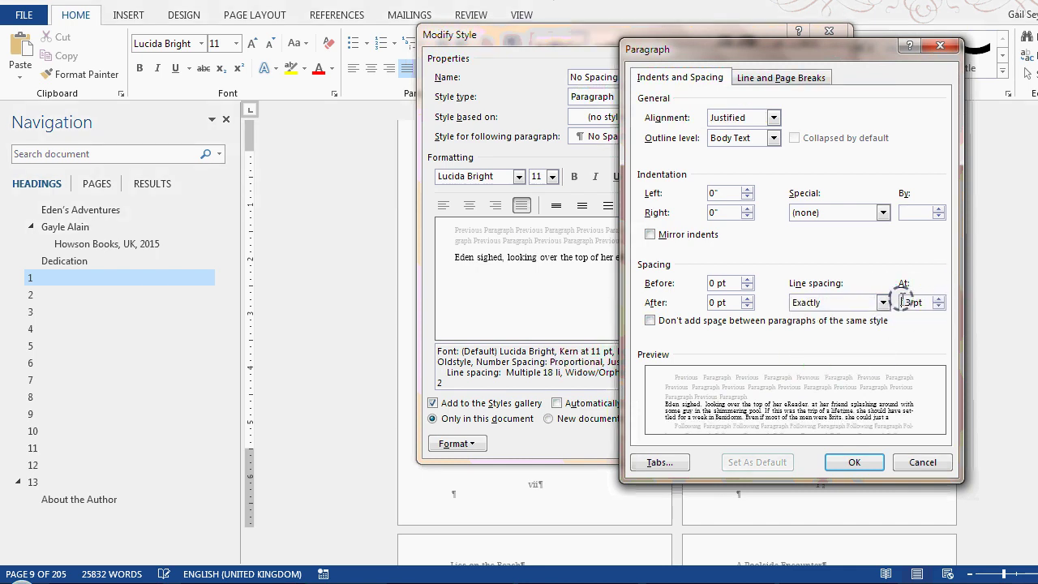
{"action": "left_click_drag", "start_coordinate": [909, 302], "coordinate": [900, 301]}
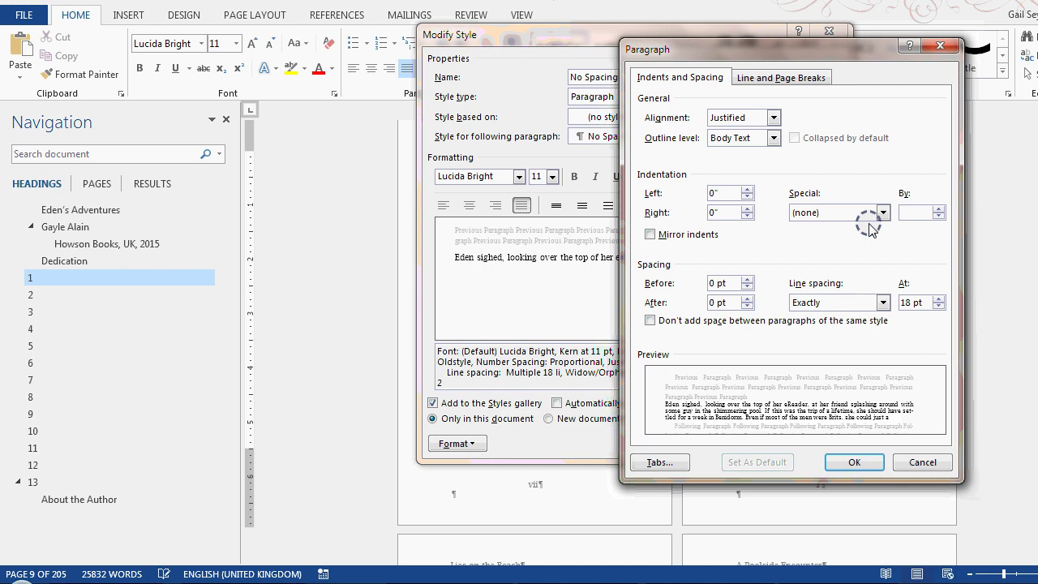
Confirm the No Spacing style changes and apply the style to chapter 1's opening paragraph
{"action": "left_click", "coordinate": [862, 462]}
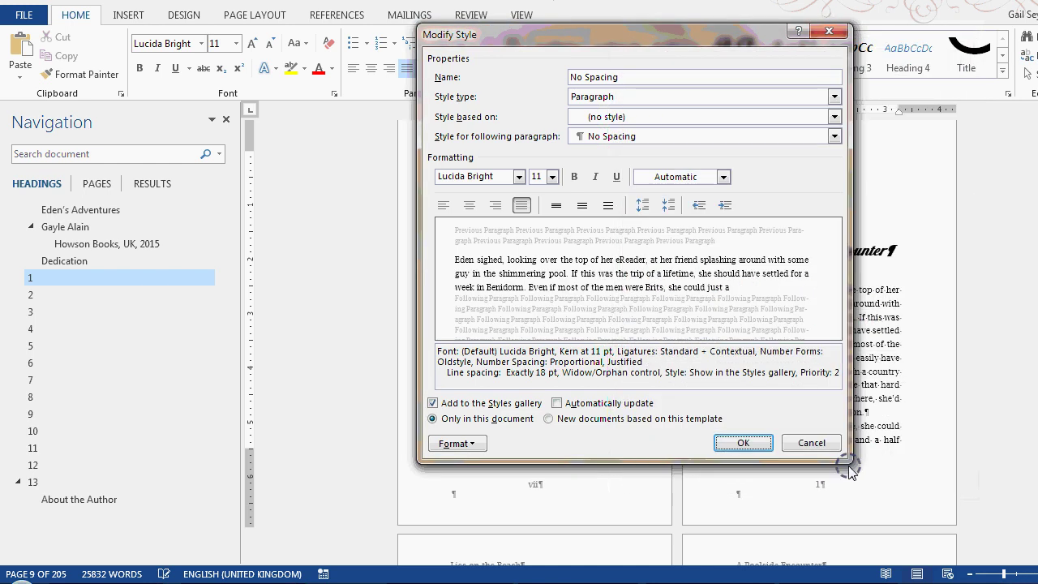
{"action": "left_click", "coordinate": [745, 444]}
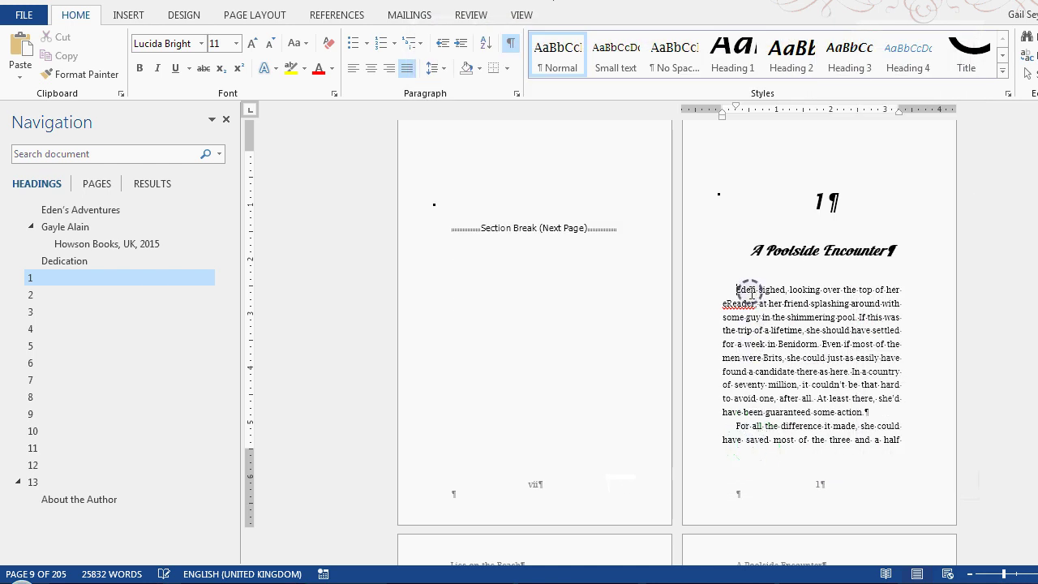
{"action": "left_click", "coordinate": [655, 64]}
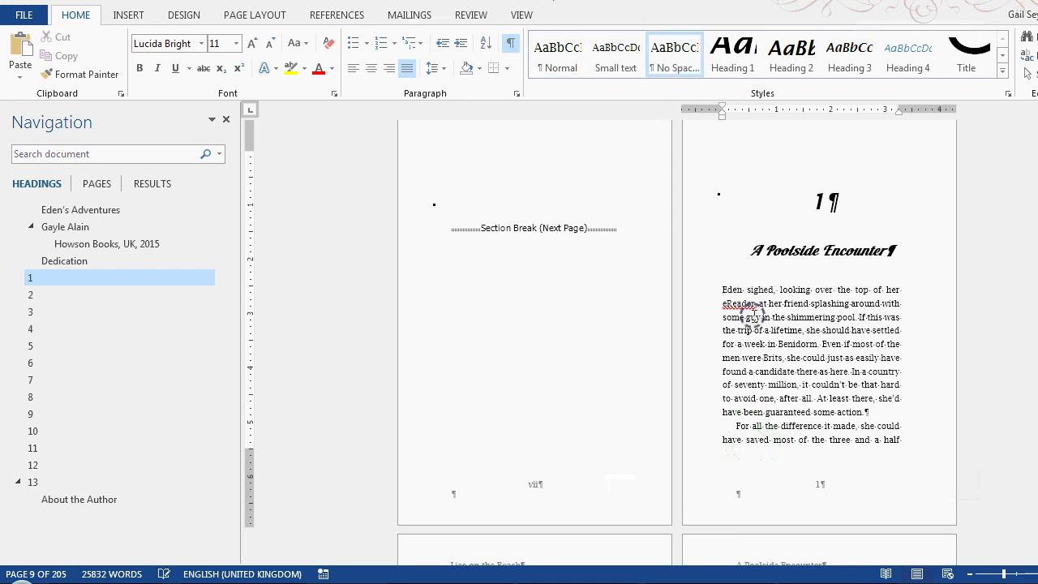
Apply the No Spacing style to the opening paragraph of chapter 2, "Baby Talk"
{"action": "left_click", "coordinate": [58, 295]}
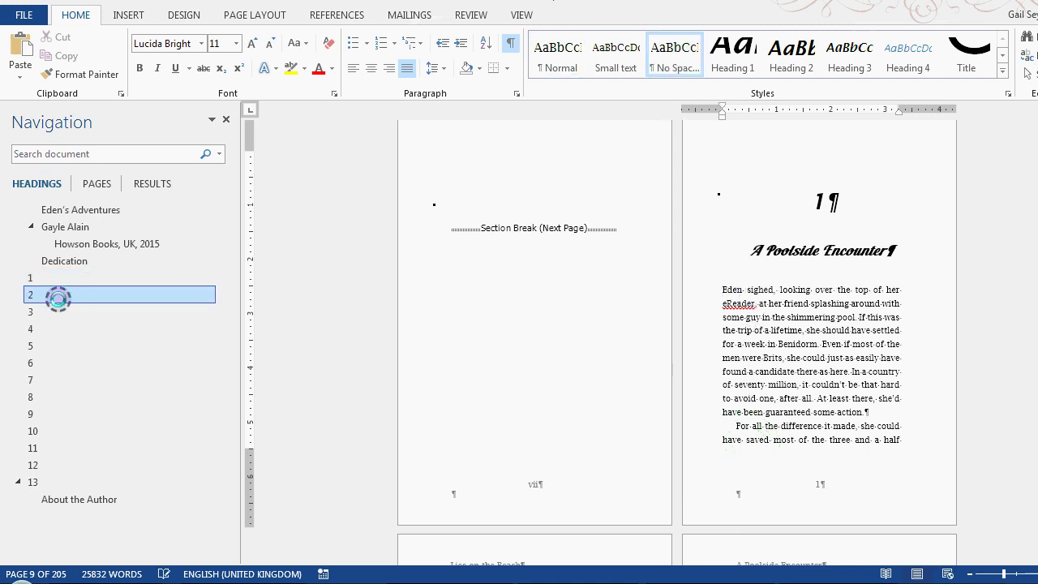
{"action": "left_click", "coordinate": [735, 262]}
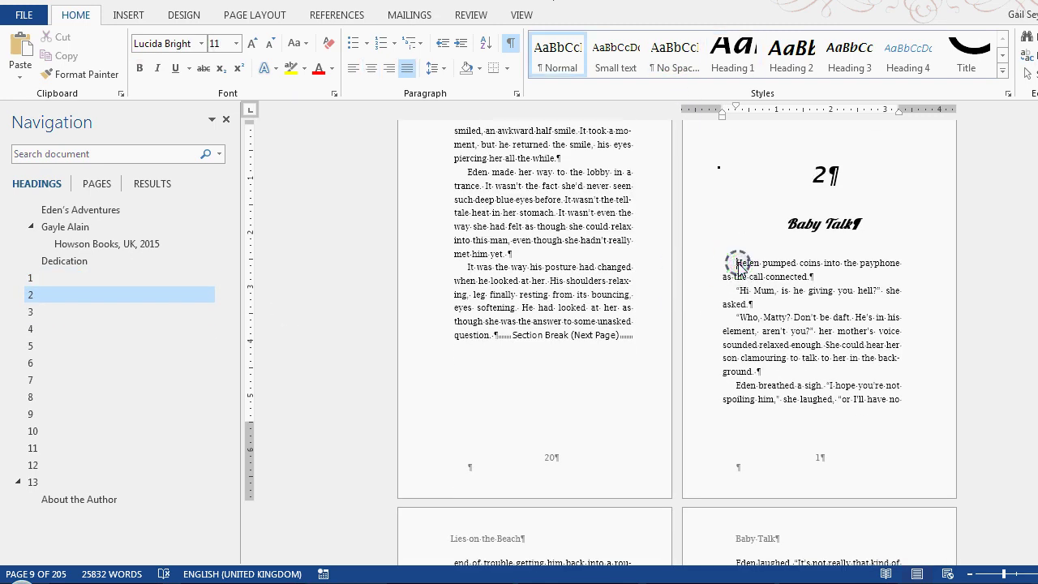
{"action": "left_click", "coordinate": [673, 57]}
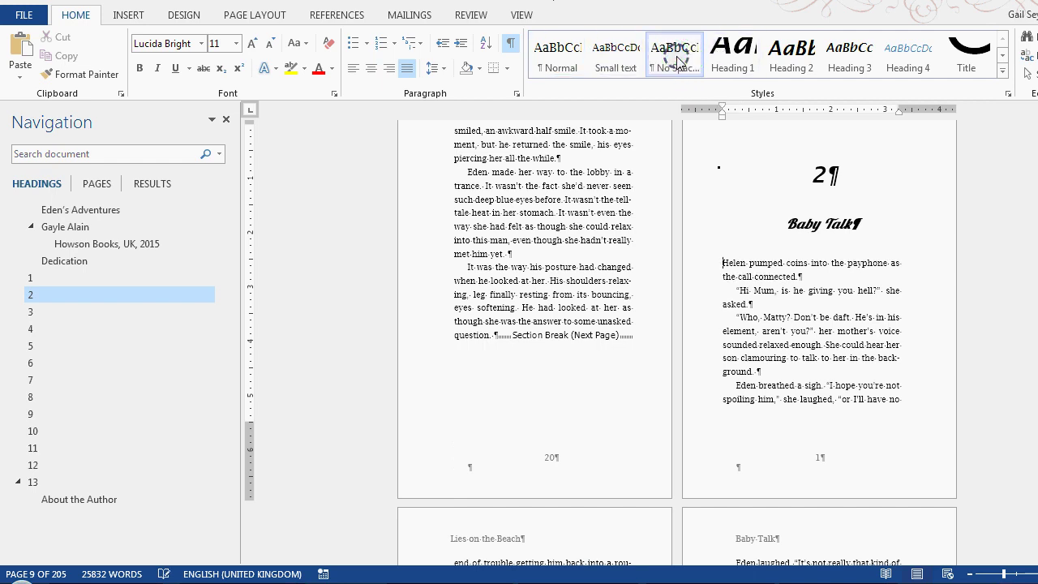
Return to chapter 1 and select the first letter, E, of its opening paragraph
{"action": "left_click", "coordinate": [42, 277]}
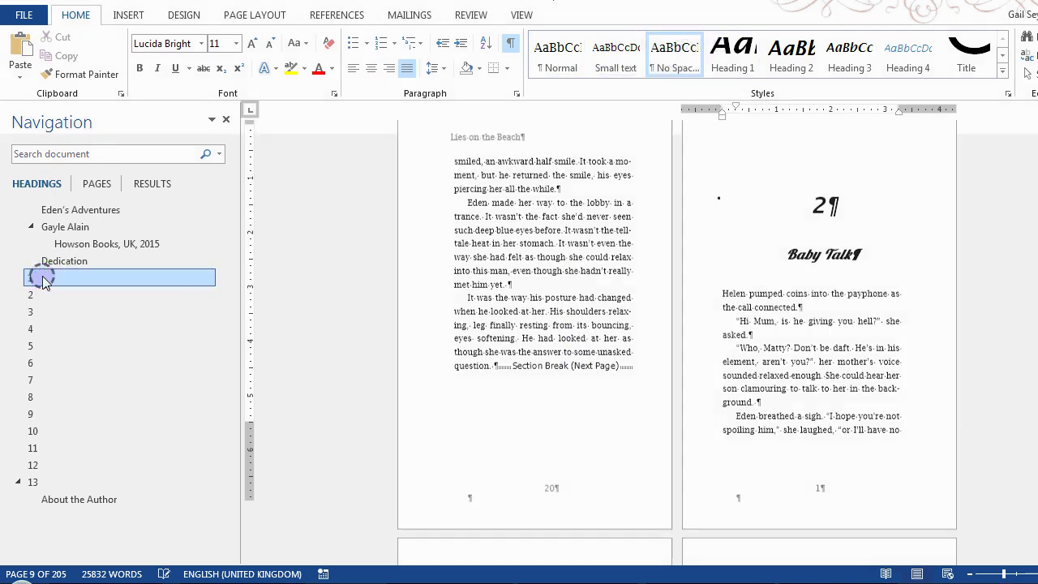
{"action": "left_click", "coordinate": [720, 264]}
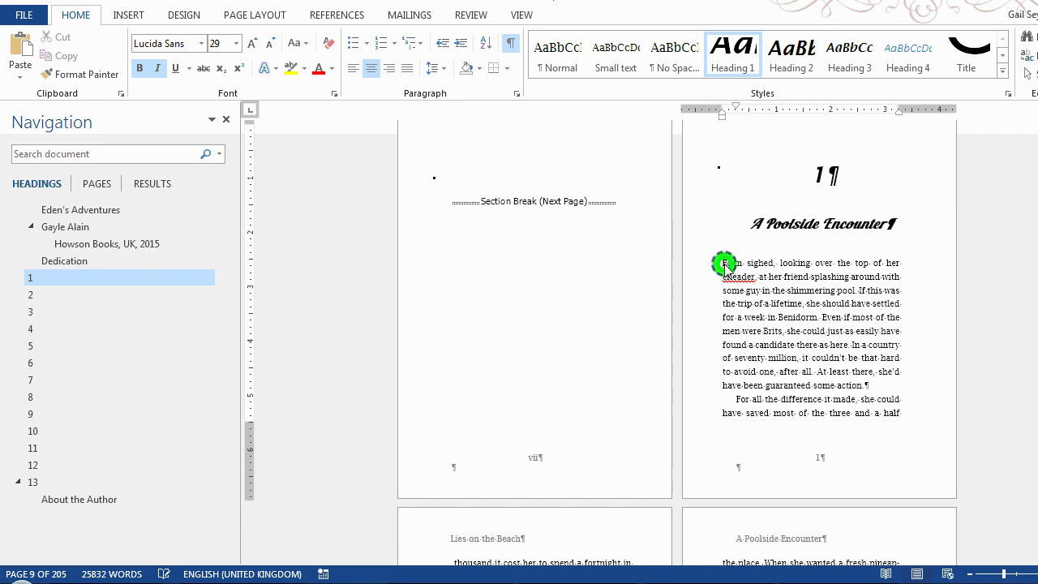
{"action": "left_click_drag", "start_coordinate": [723, 264], "coordinate": [728, 264]}
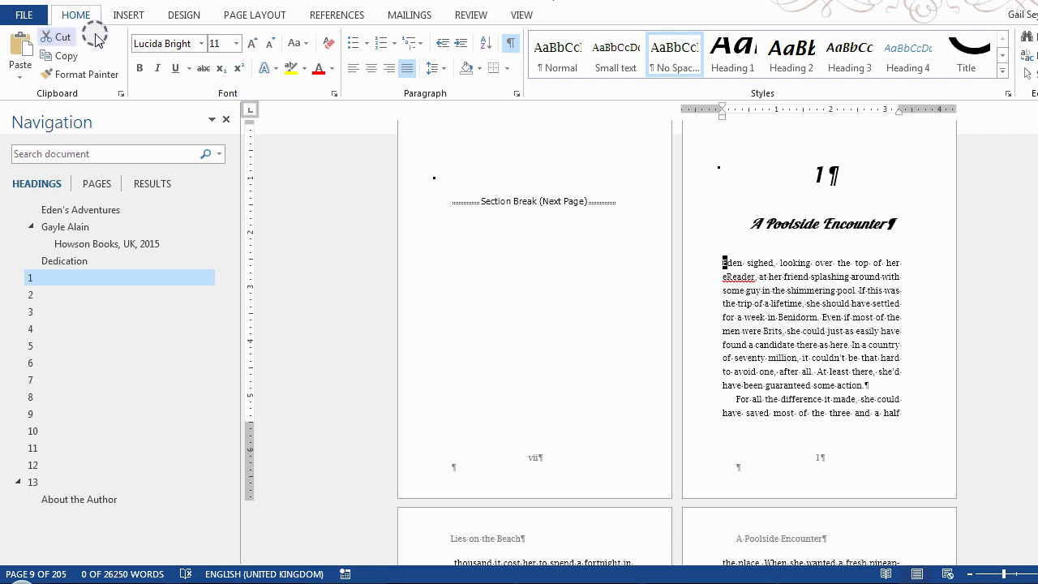
Try the preset Dropped drop cap on the selected E and undo it
{"action": "left_click", "coordinate": [130, 16]}
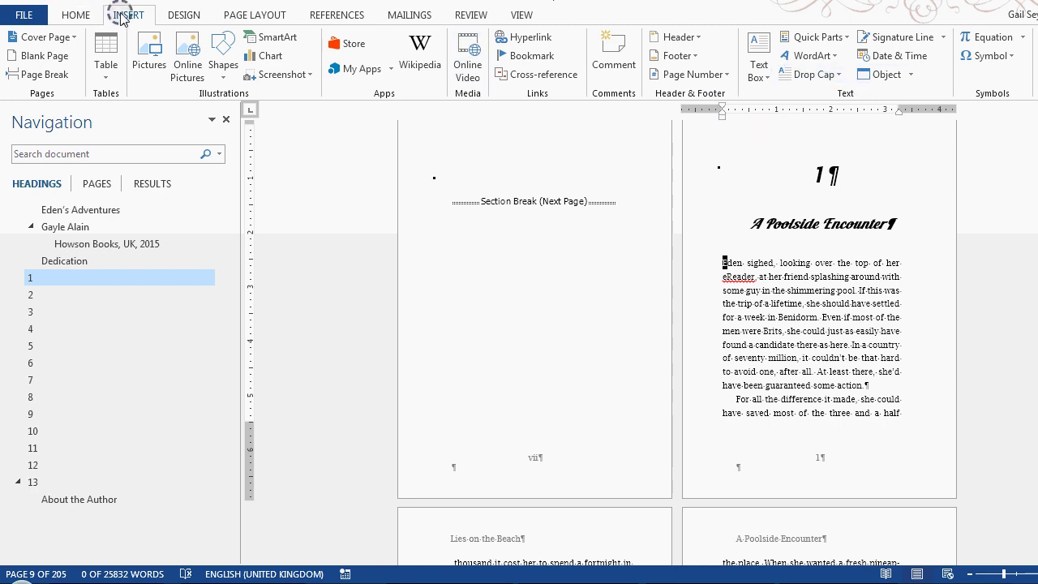
{"action": "left_click", "coordinate": [837, 75]}
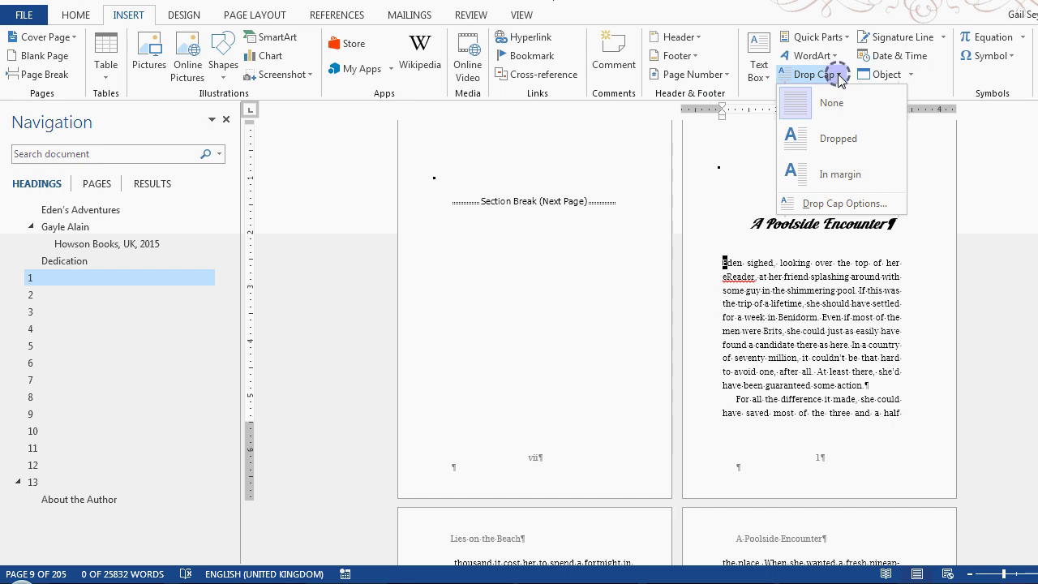
{"action": "left_click", "coordinate": [843, 139]}
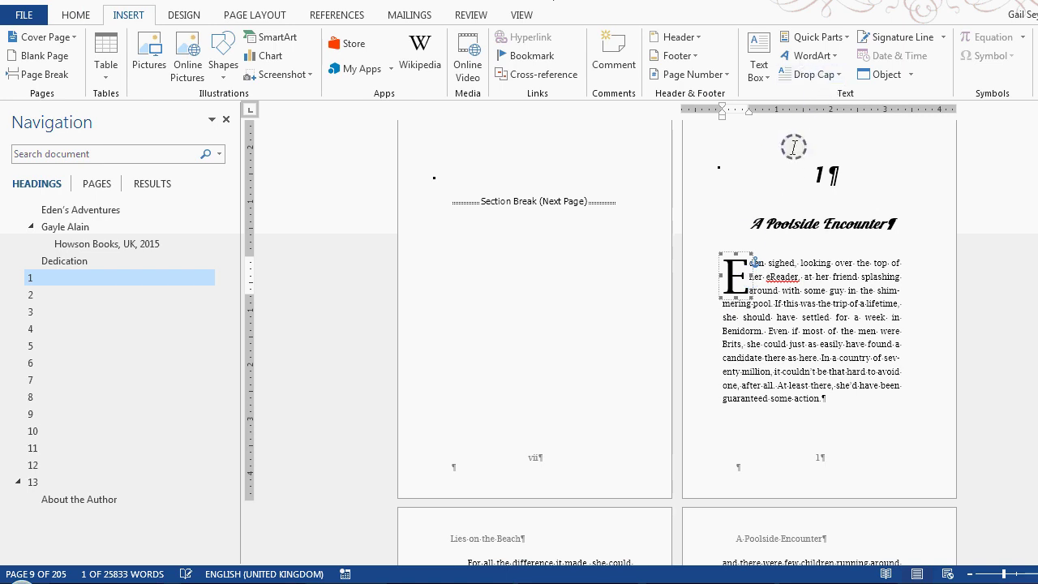
{"action": "key", "text": "ctrl+z"}
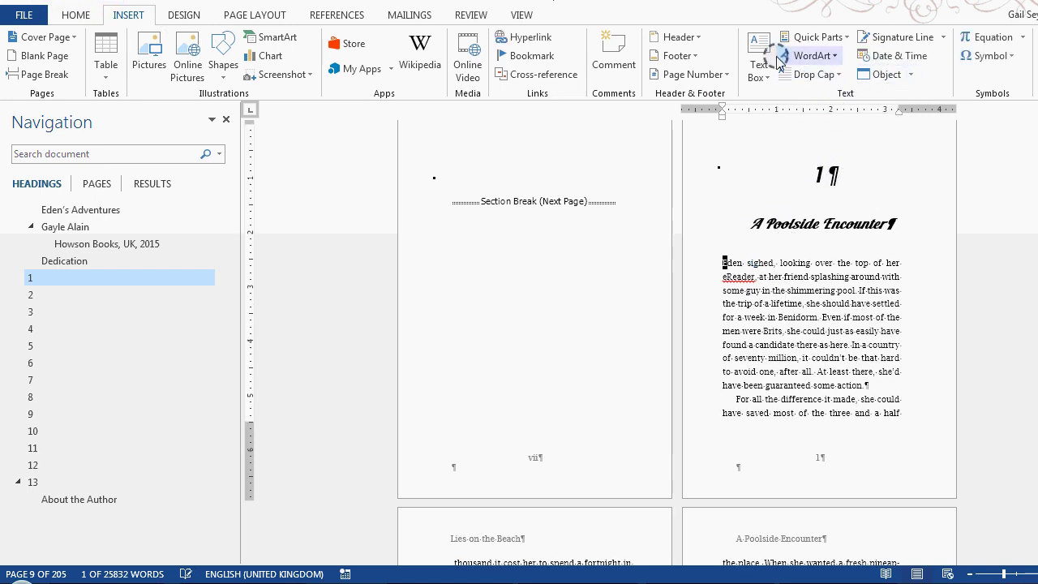
Use the drop cap options to make the selected E a Dropped cap in Lucida Bright, 3 lines deep with 0" distance from text
{"action": "left_click", "coordinate": [841, 75]}
{"action": "left_click", "coordinate": [829, 207]}
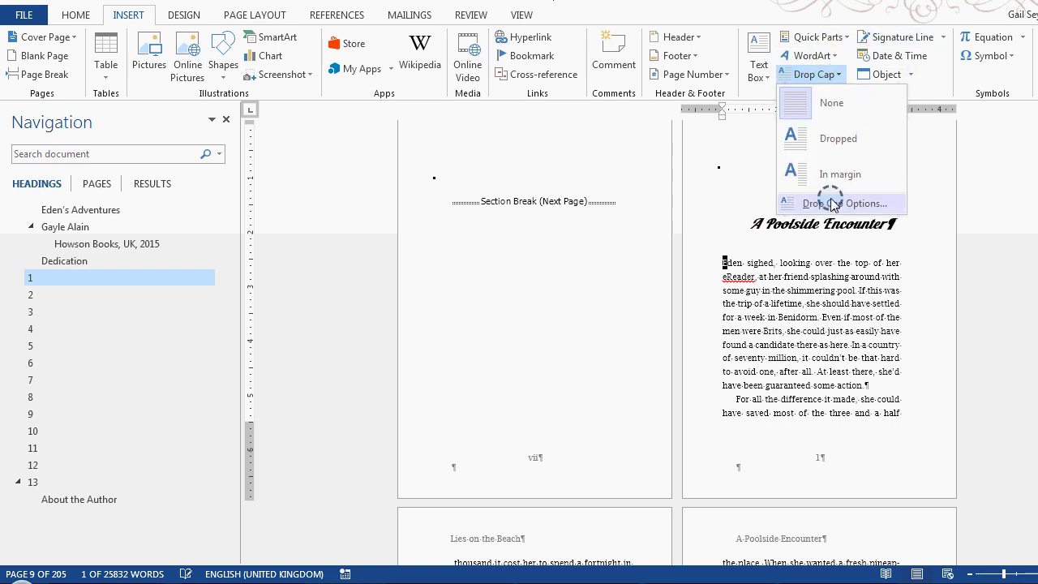
{"action": "left_click", "coordinate": [549, 233]}
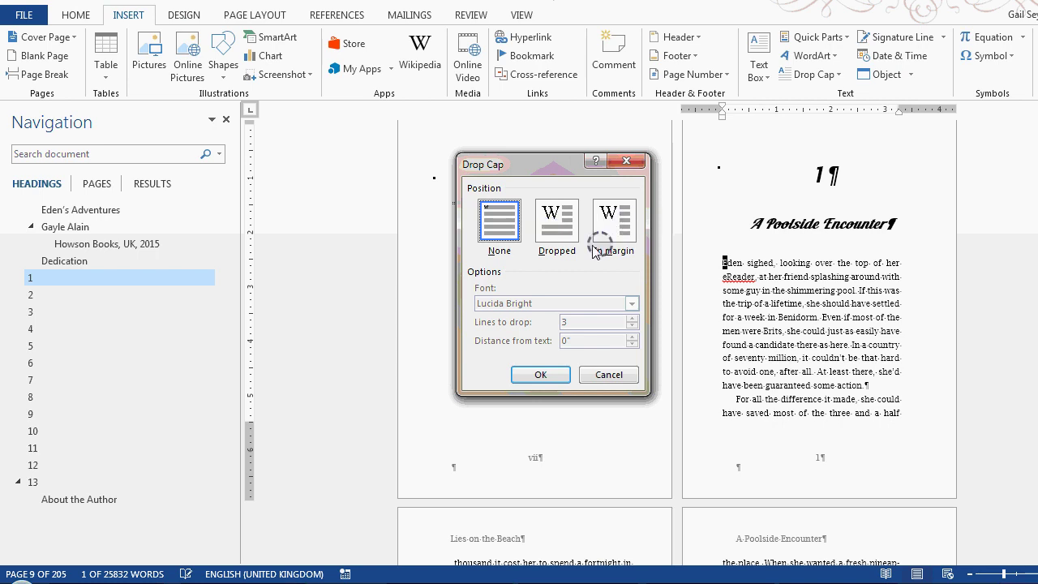
{"action": "left_click", "coordinate": [557, 226]}
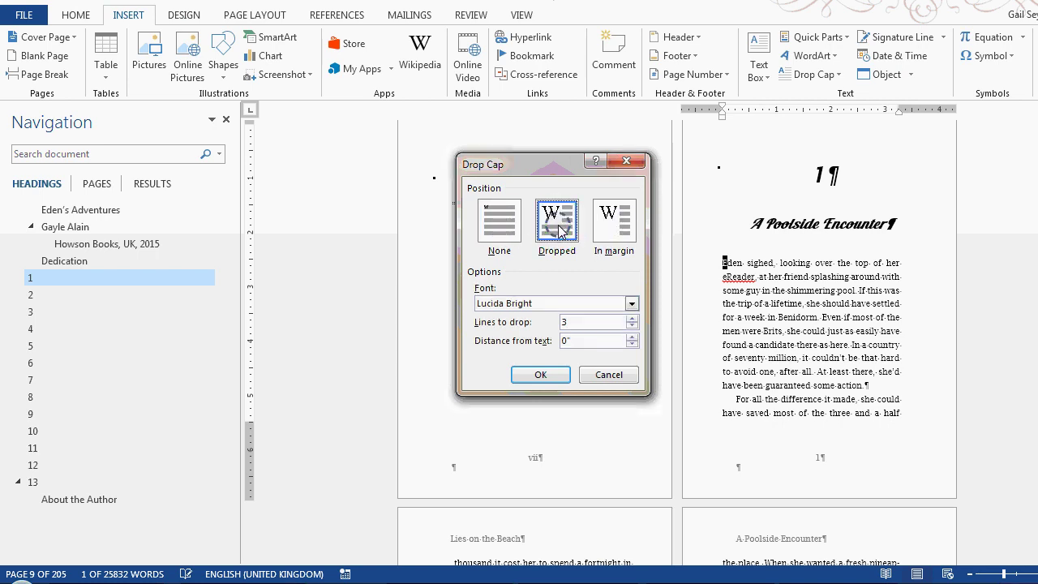
{"action": "left_click", "coordinate": [632, 303]}
{"action": "left_click", "coordinate": [631, 303]}
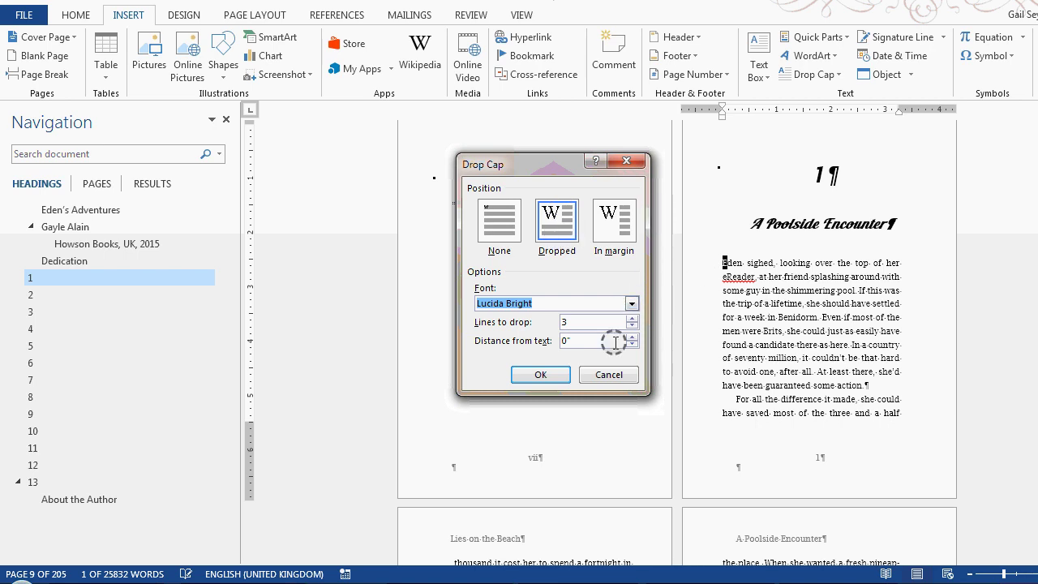
{"action": "left_click", "coordinate": [541, 374]}
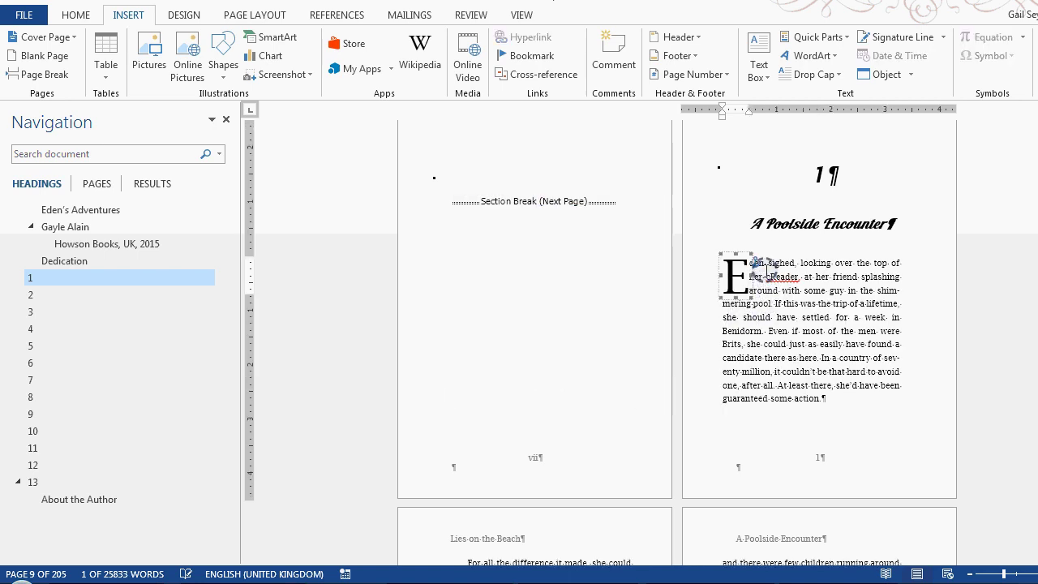
Beside the drop cap, insert manual line breaks after "the top of" and "friend splashing", with three spaces before "her" and "around"
{"action": "left_click", "coordinate": [764, 261]}
{"action": "left_click", "coordinate": [734, 277]}
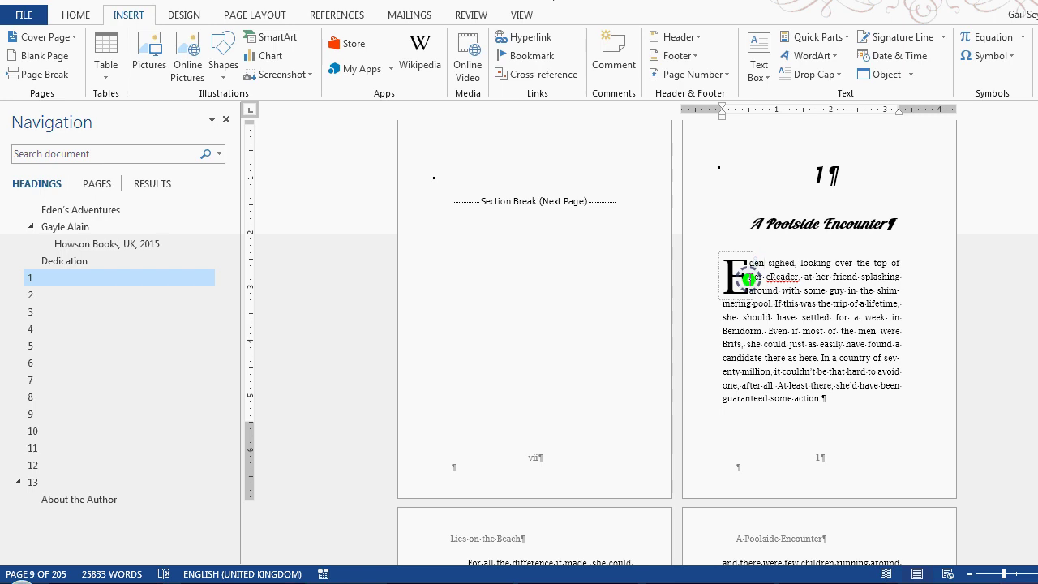
{"action": "left_click", "coordinate": [734, 274]}
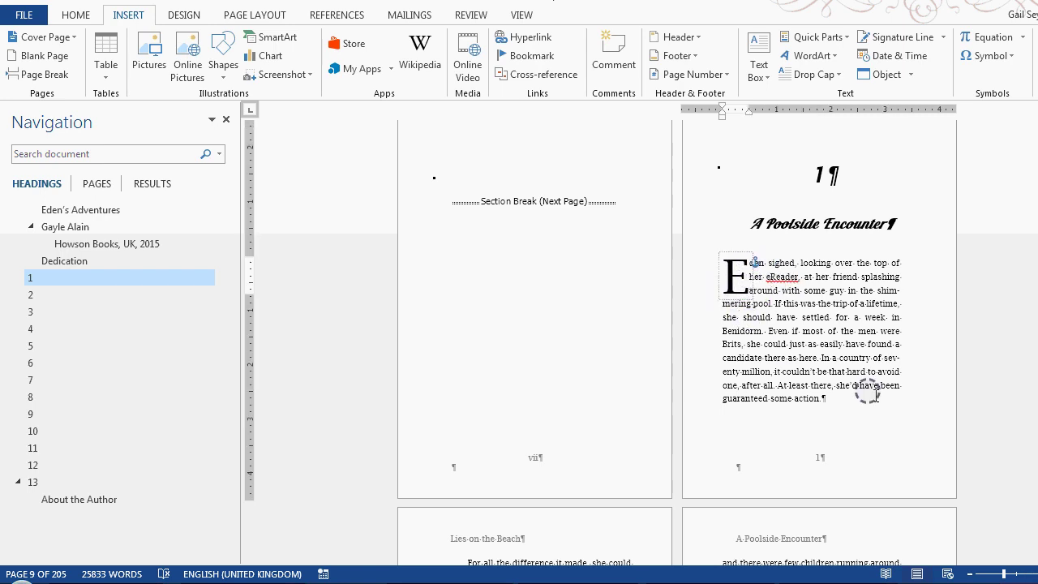
{"action": "scroll", "coordinate": [648, 340], "scroll_direction": "up", "scroll_amount": 8}
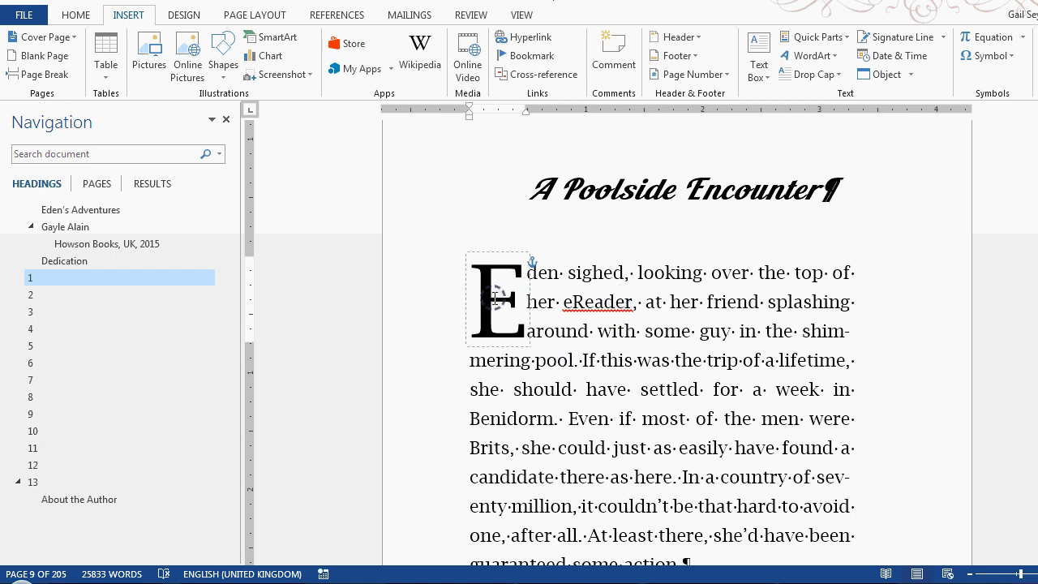
{"action": "left_click", "coordinate": [535, 302]}
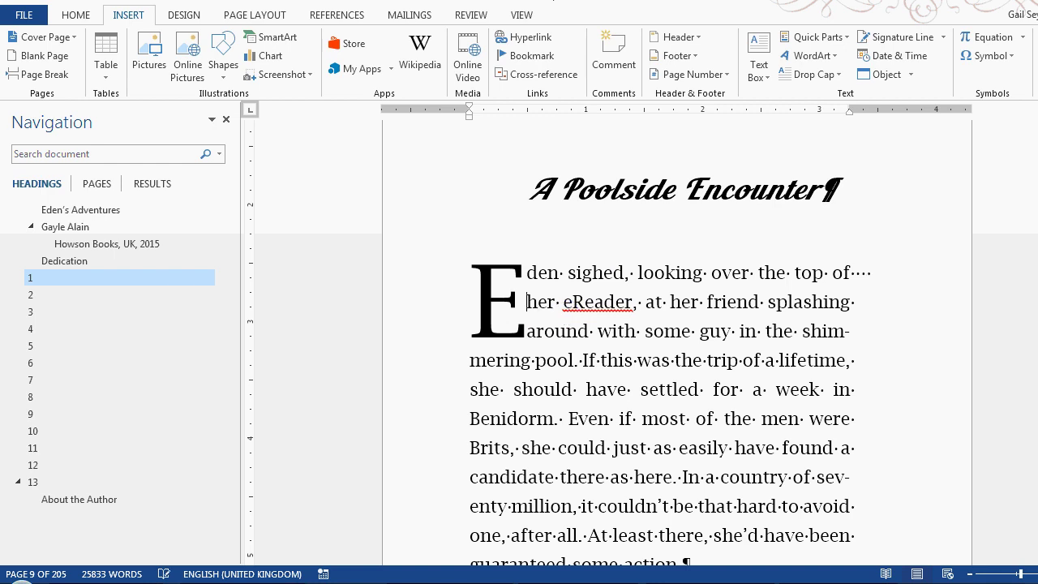
{"action": "key", "text": "BackSpace"}
{"action": "key", "text": "BackSpace"}
{"action": "key", "text": "BackSpace"}
{"action": "left_click", "coordinate": [857, 274]}
{"action": "left_click", "coordinate": [857, 273]}
{"action": "key", "text": "shift+Return"}
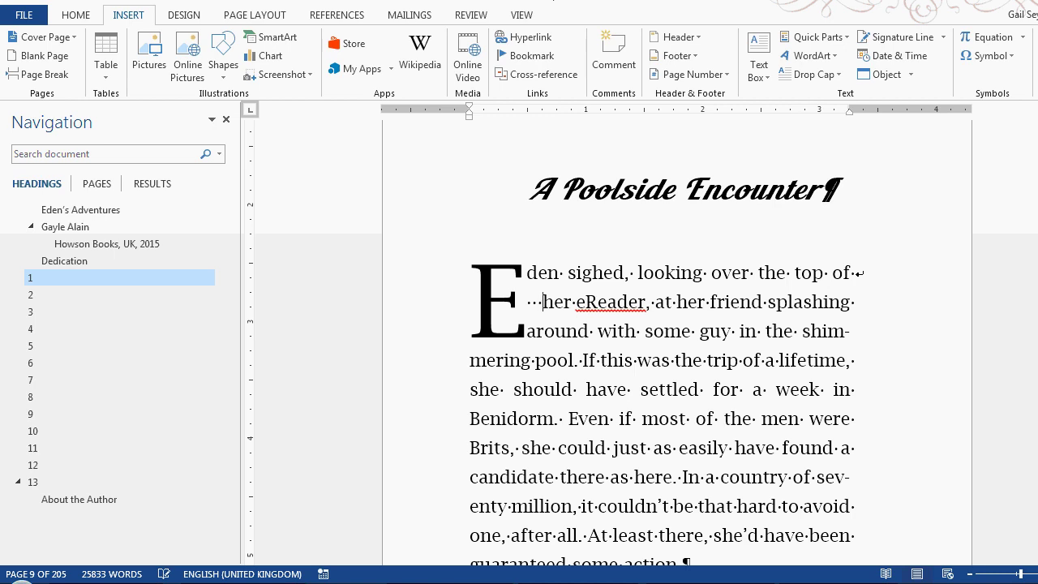
{"action": "left_click", "coordinate": [525, 331]}
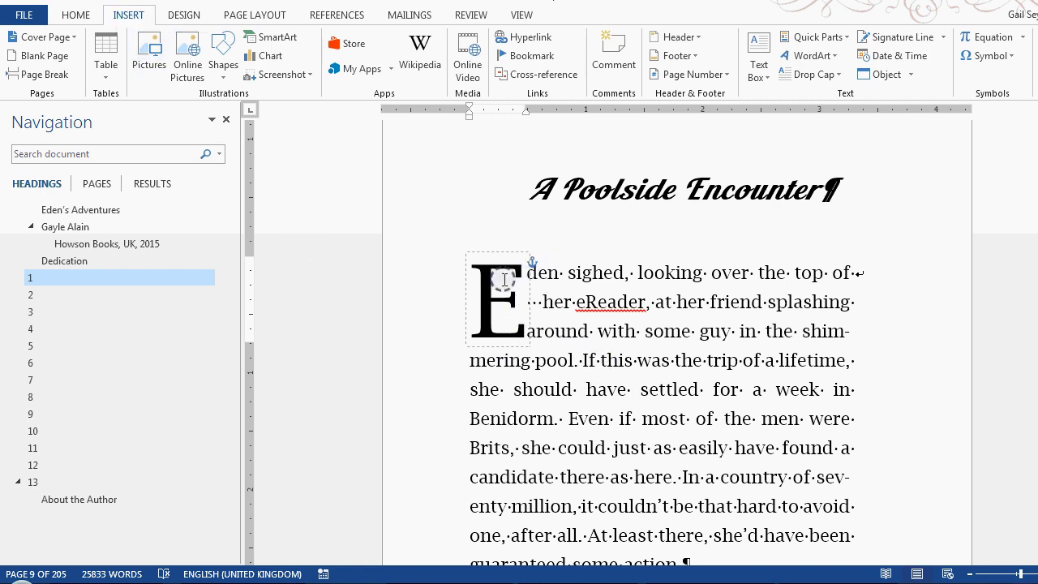
{"action": "left_click", "coordinate": [849, 302]}
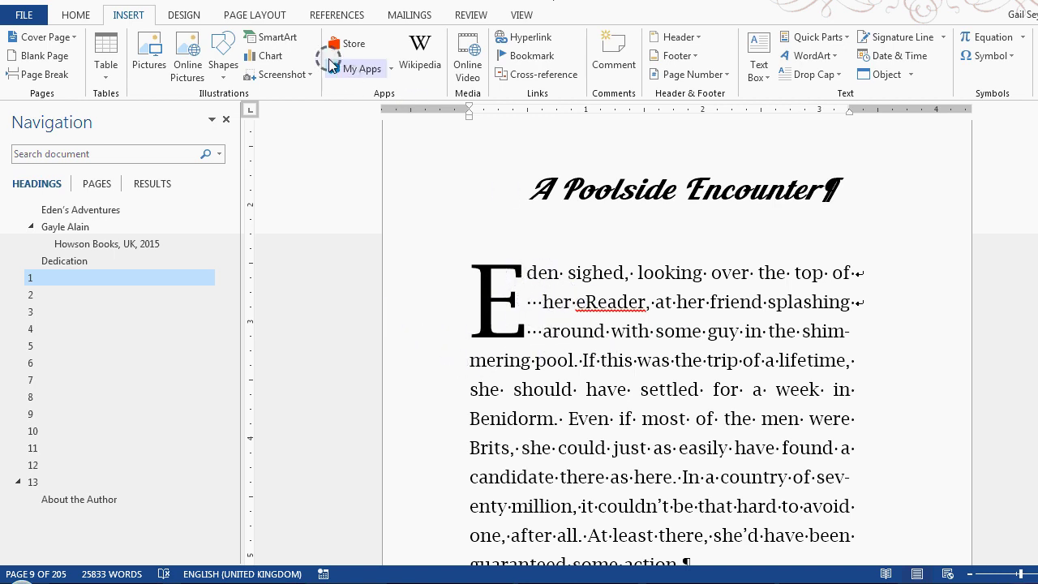
Hide the formatting marks and review the opening page of chapter 1 with its drop cap
{"action": "left_click", "coordinate": [69, 15]}
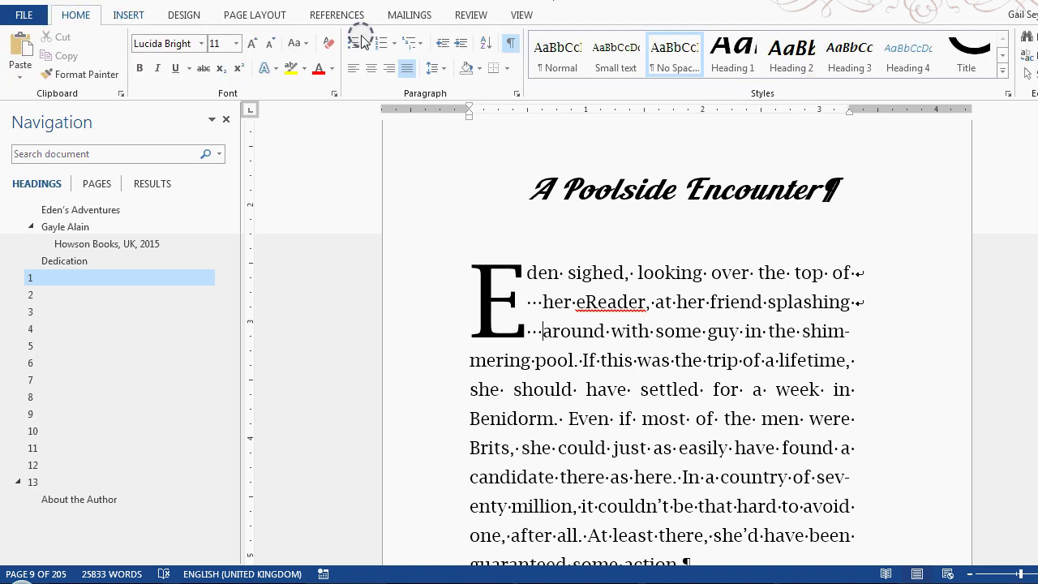
{"action": "left_click", "coordinate": [510, 42]}
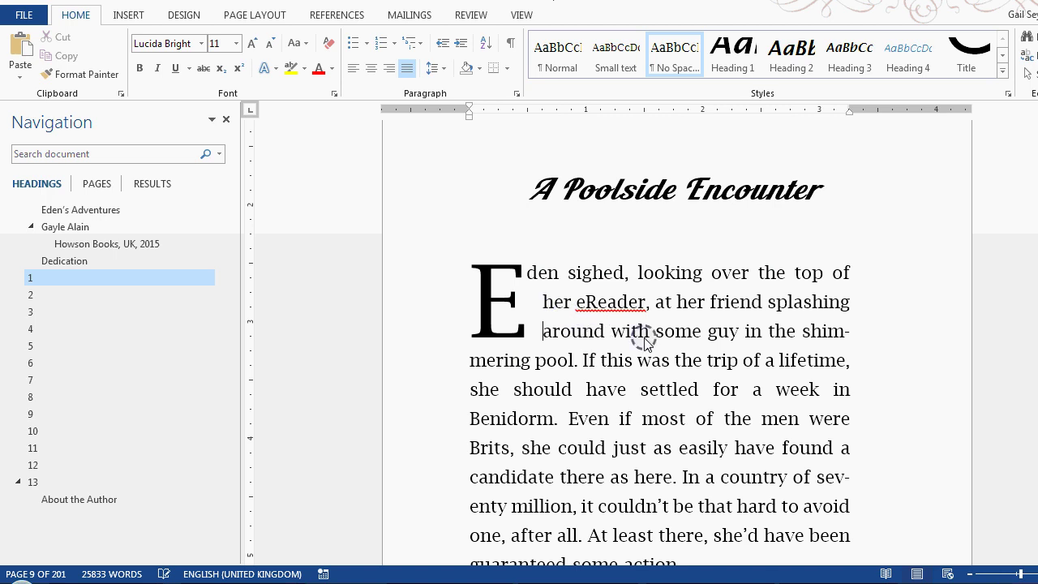
{"action": "scroll", "coordinate": [644, 336], "scroll_direction": "down", "scroll_amount": 3}
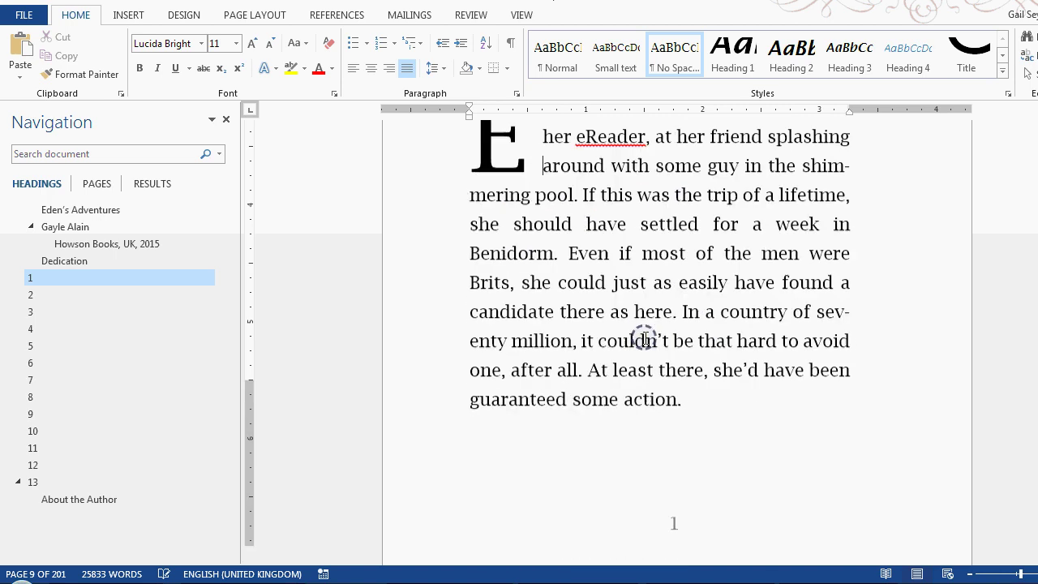
{"action": "left_click", "coordinate": [969, 574]}
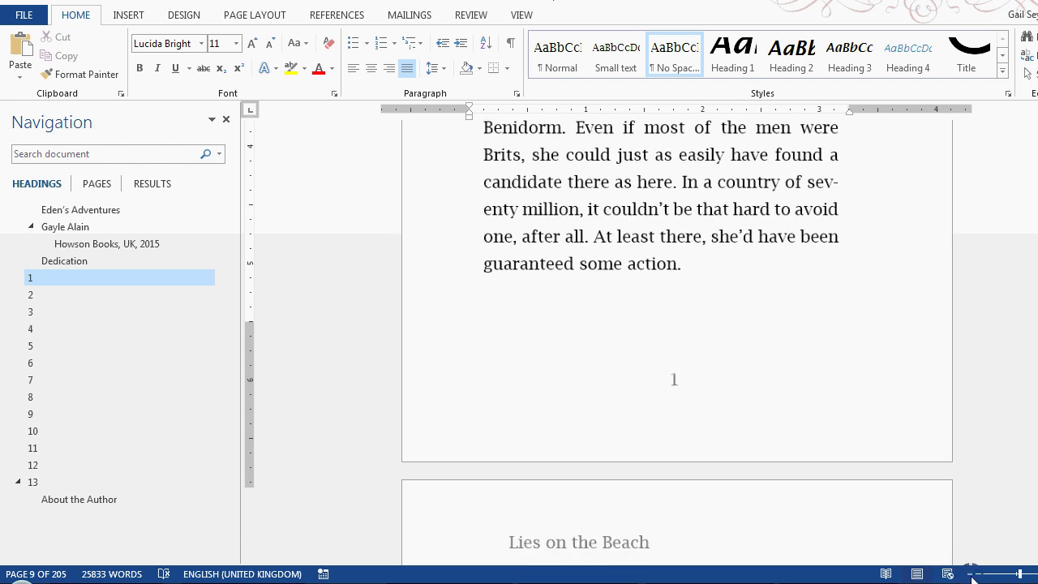
{"action": "scroll", "coordinate": [827, 414], "scroll_direction": "up", "scroll_amount": 4}
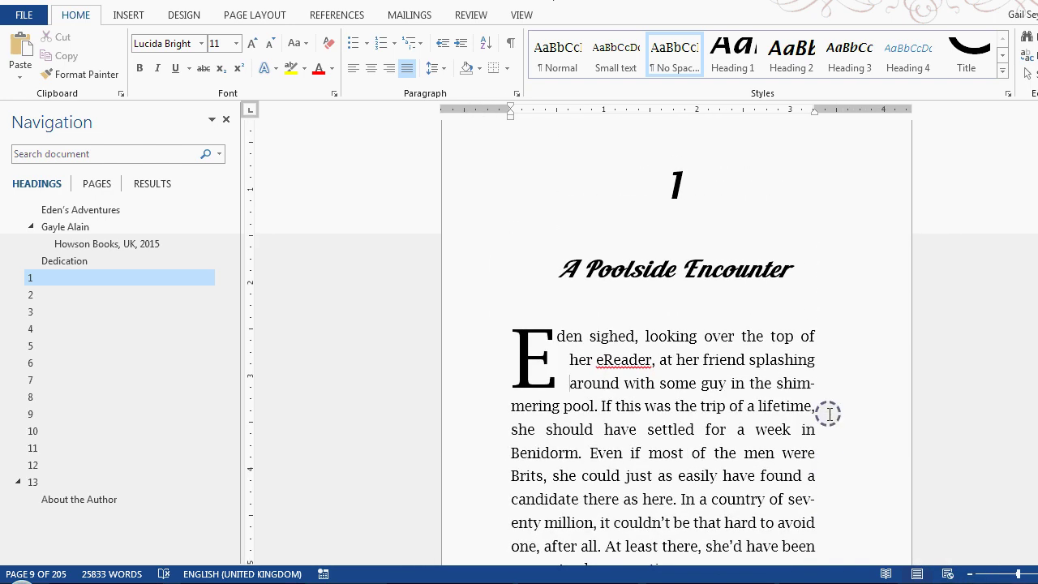
{"action": "scroll", "coordinate": [828, 413], "scroll_direction": "down", "scroll_amount": 1}
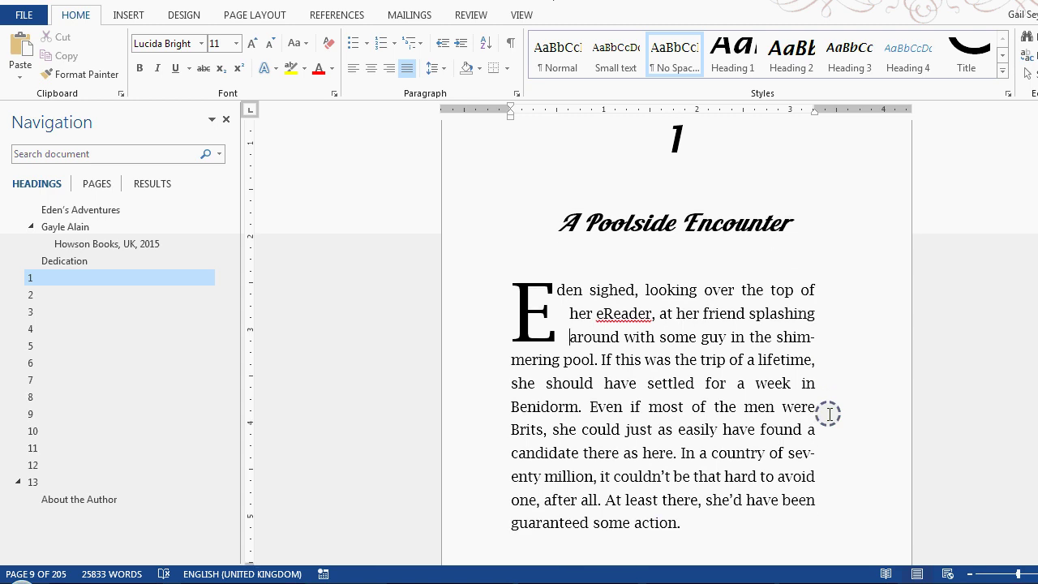